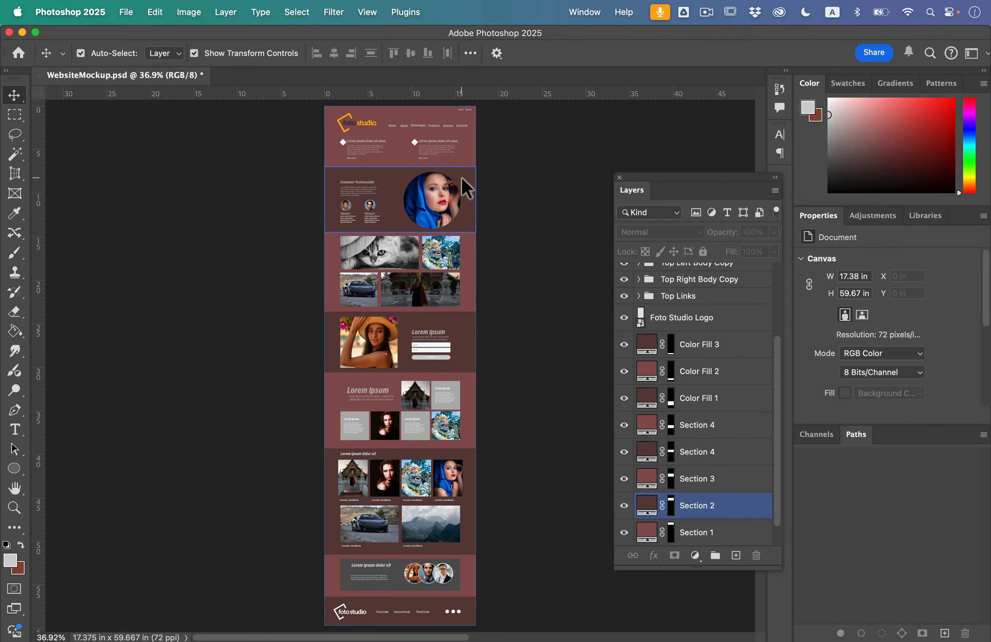
Step: Examine the colors and layout of the upper sections of the website mockup, from the header down to the image grid
scroll(423, 159, "up", 3)
scroll(418, 153, "up", 4)
scroll(422, 163, "down", 2)
scroll(422, 162, "right", 1)
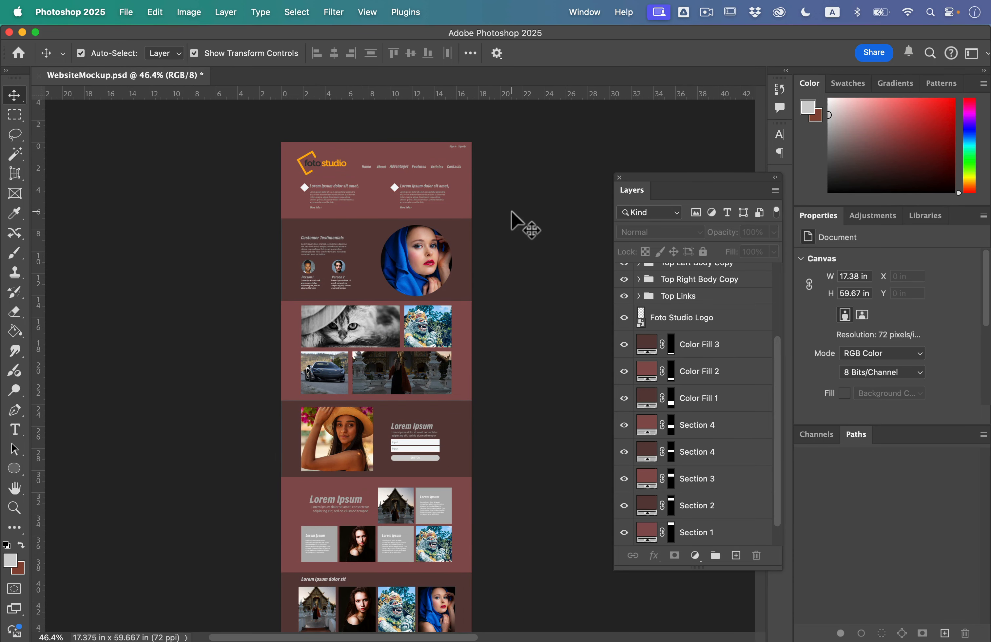
left_click(334, 171)
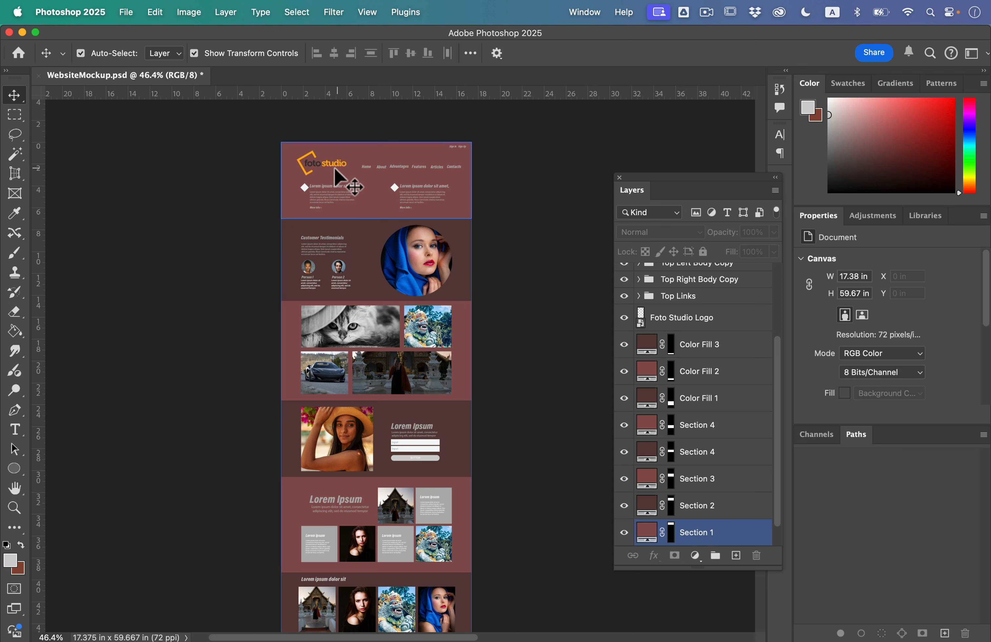
left_click(448, 273)
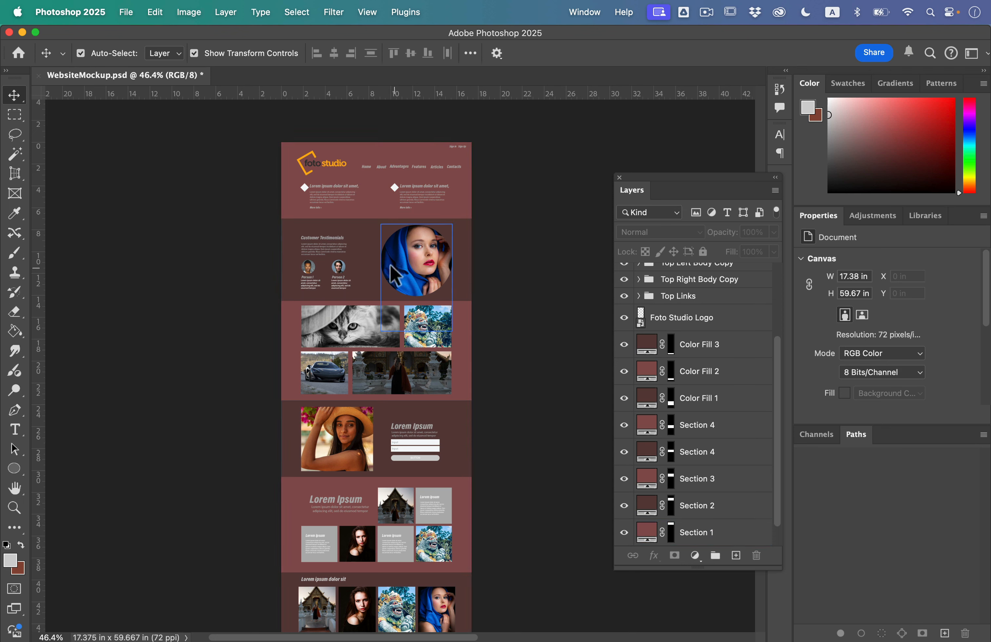
left_click(327, 277)
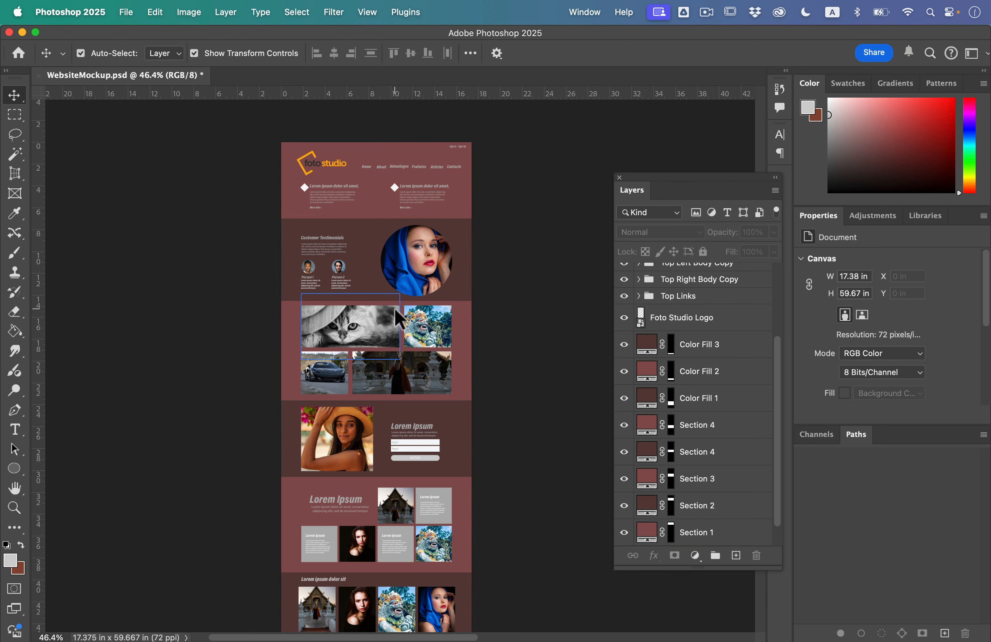
left_click(469, 412)
left_click(500, 400)
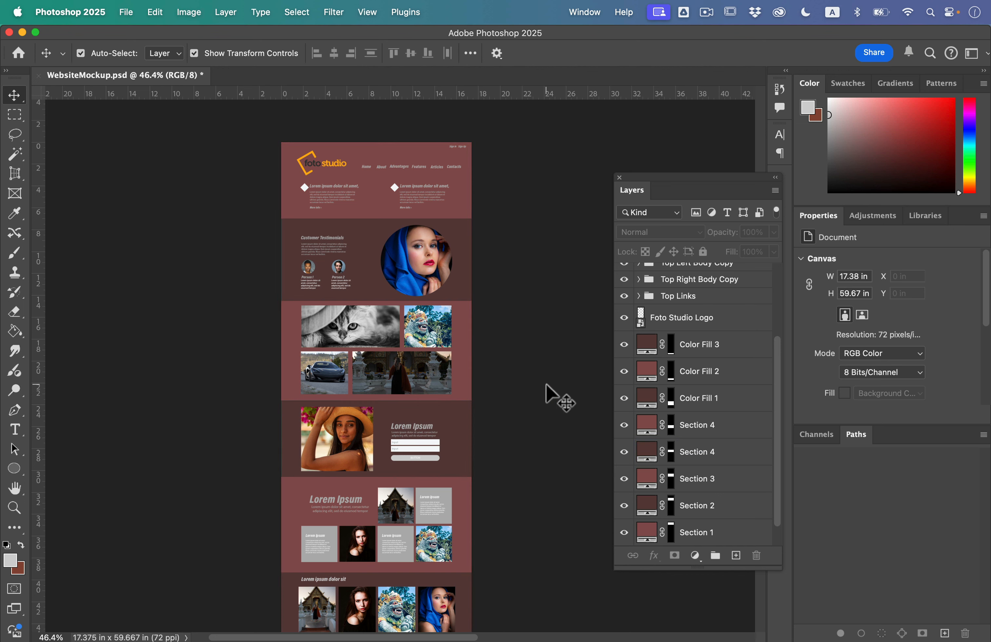
Step: Open the downloaded palette image AdobeColor-Copy of Vintage Cuban Humidor III.jpeg in Photoshop
key("super")
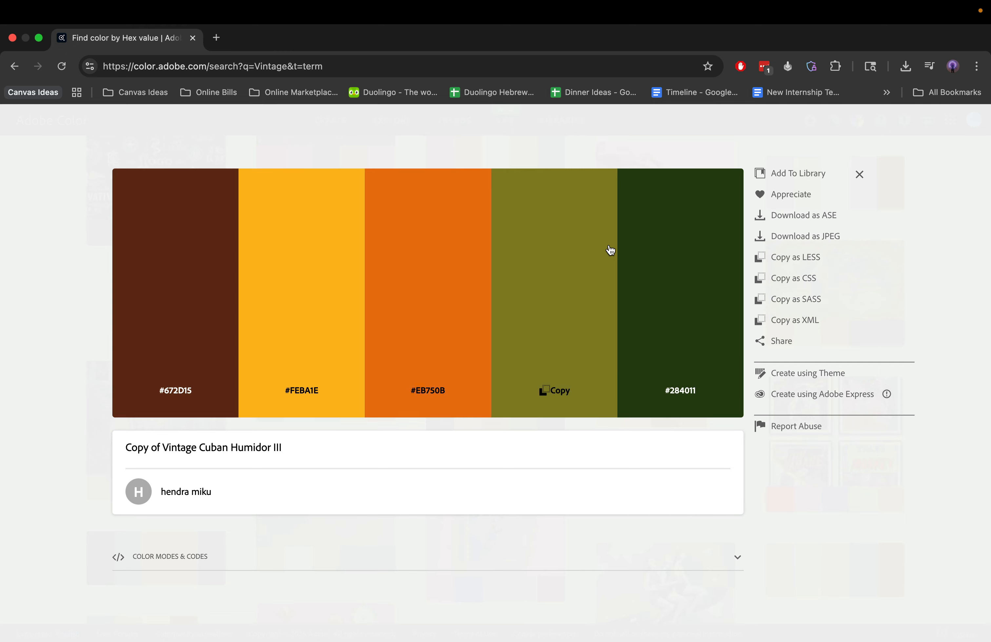
key("ctrl+Left")
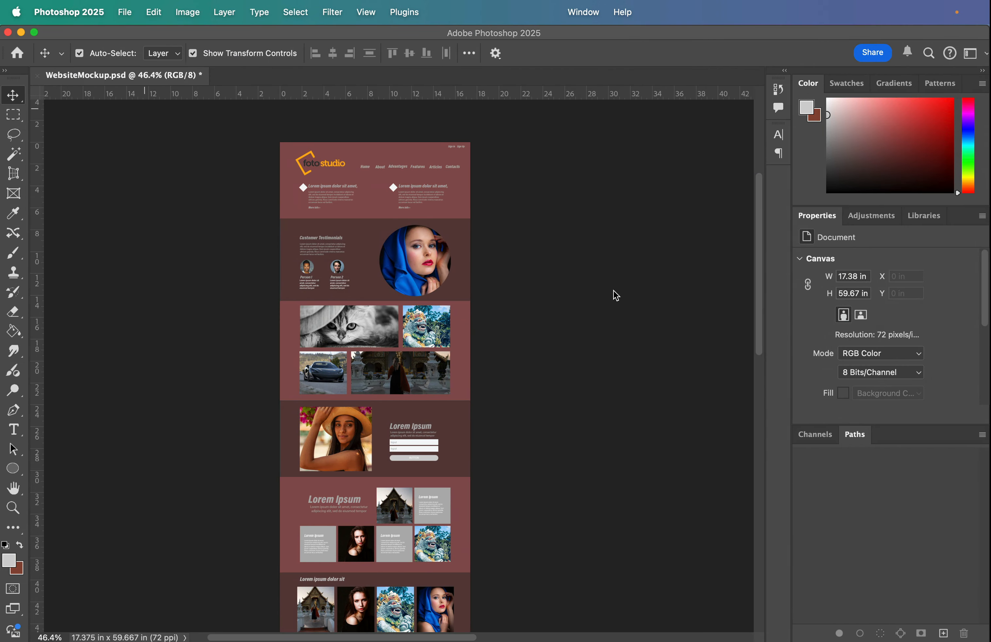
mouse_move(800, 636)
left_click(875, 613)
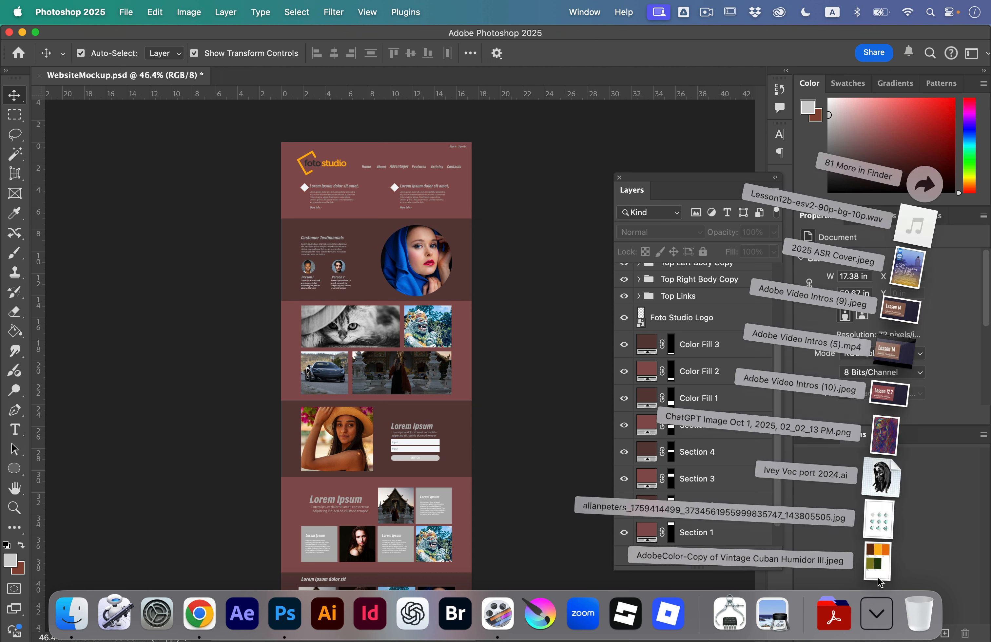
left_click_drag(876, 556, 284, 612)
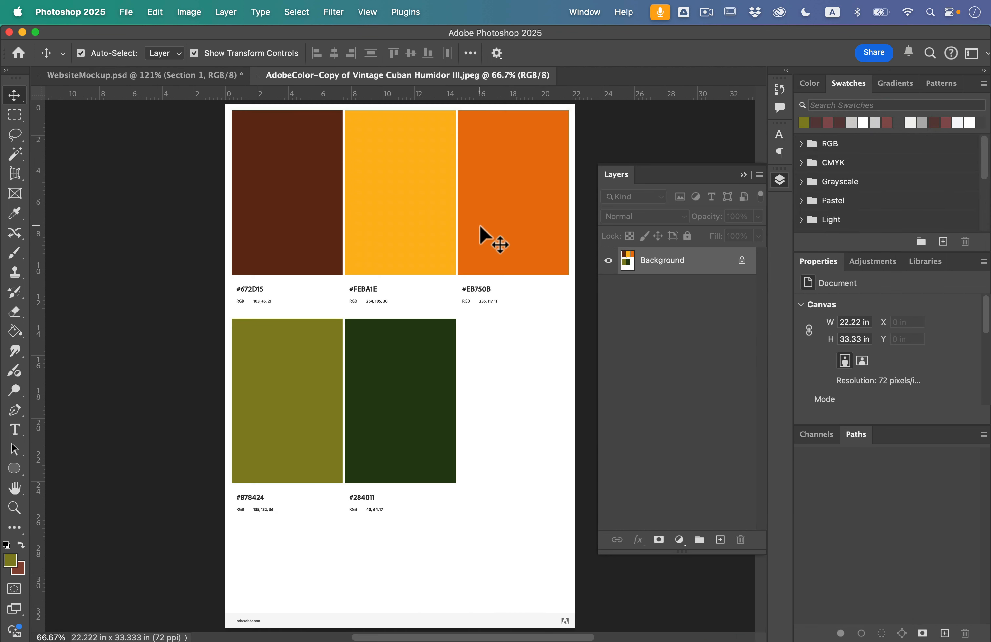
Step: Sample the palette's dark brown (#672D15) with the Eyedropper and save it as a new swatch with the default name
key("i")
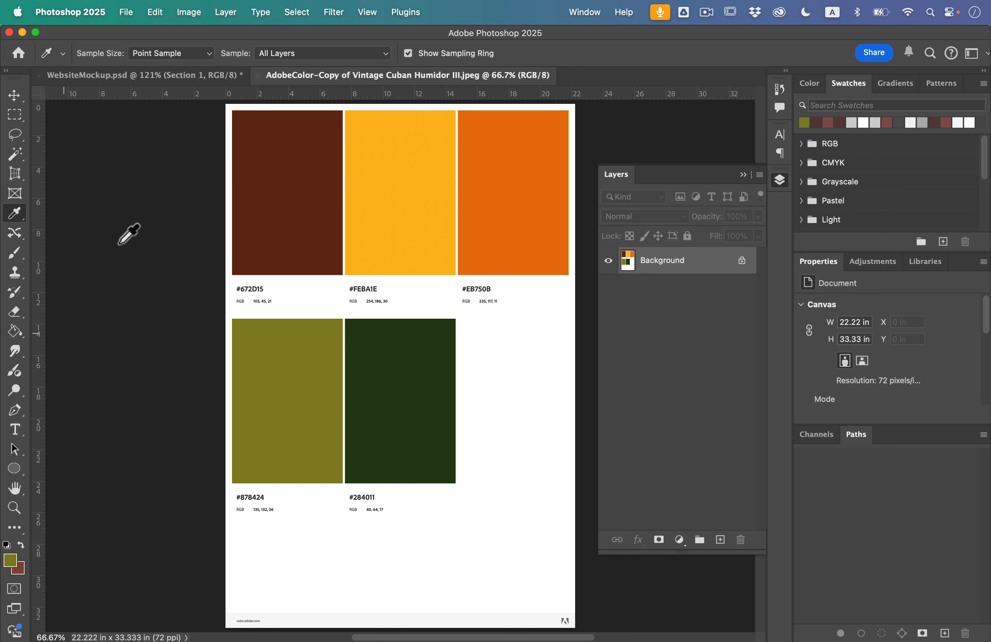
left_click(286, 185)
left_click(295, 171)
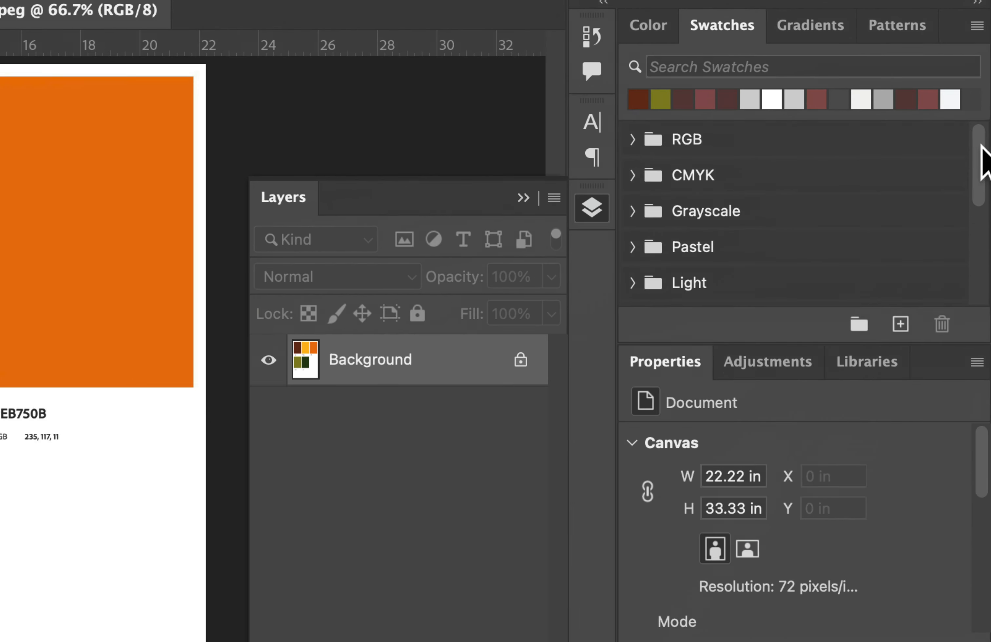
left_click(908, 337)
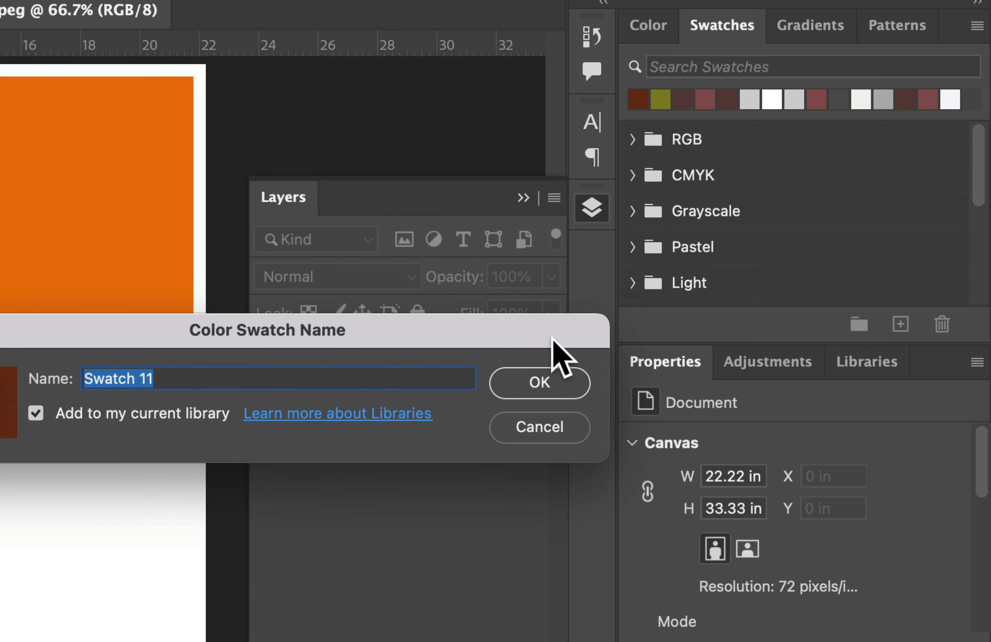
left_click(563, 384)
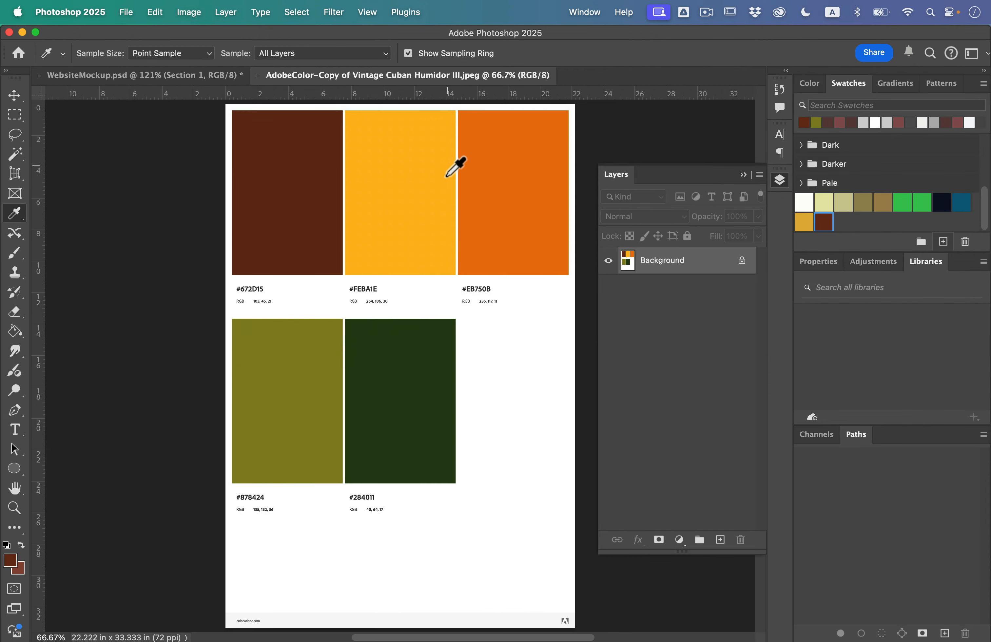
Step: Sample the palette's yellow (#FEBA1E) and orange (#EB750B) and save each as a new swatch with its default name
left_click(424, 175)
left_click(942, 242)
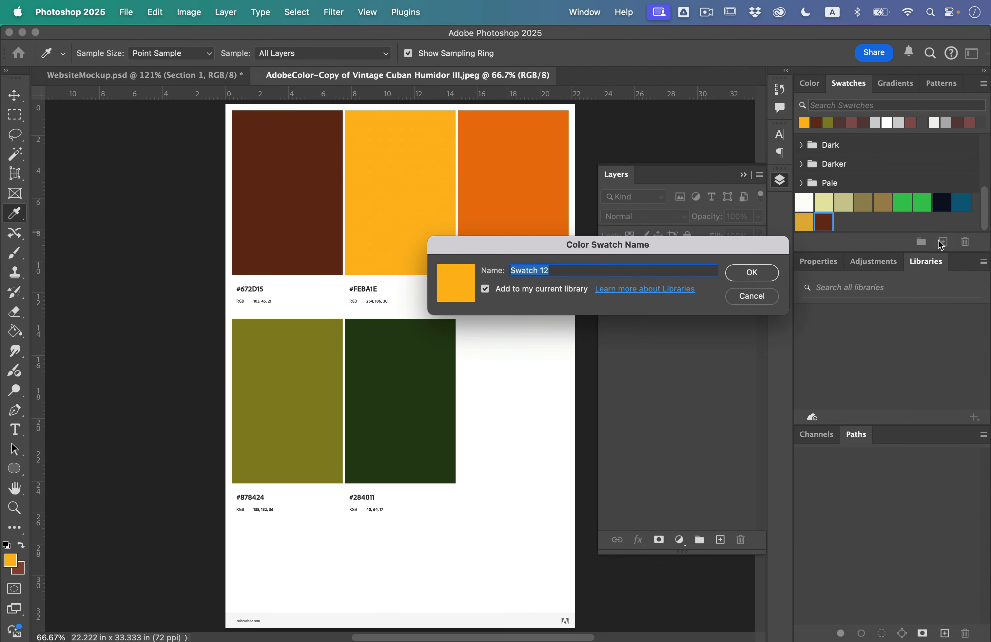
left_click(752, 272)
left_click(504, 213)
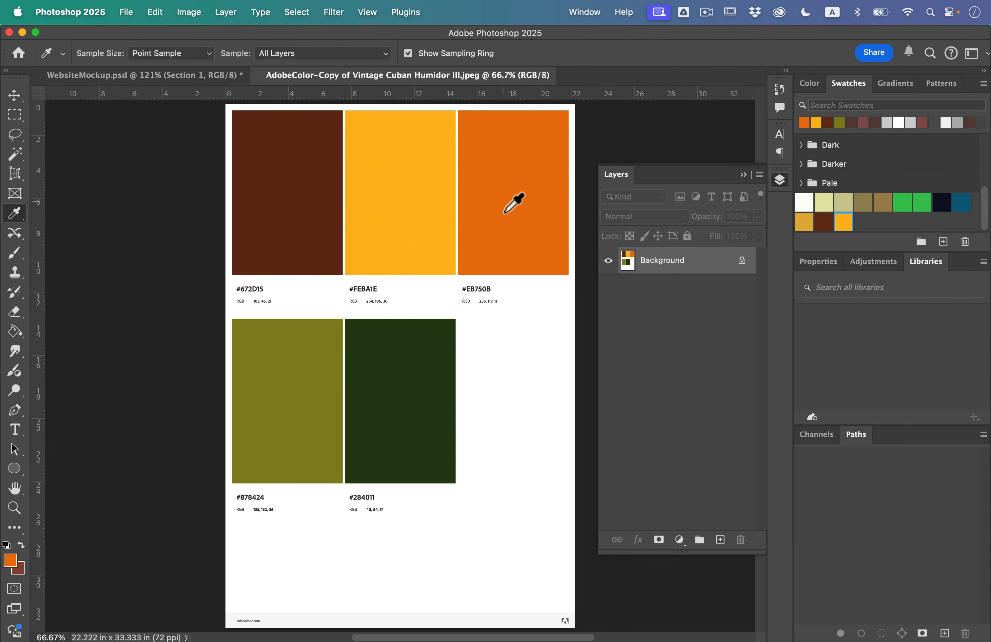
left_click(942, 242)
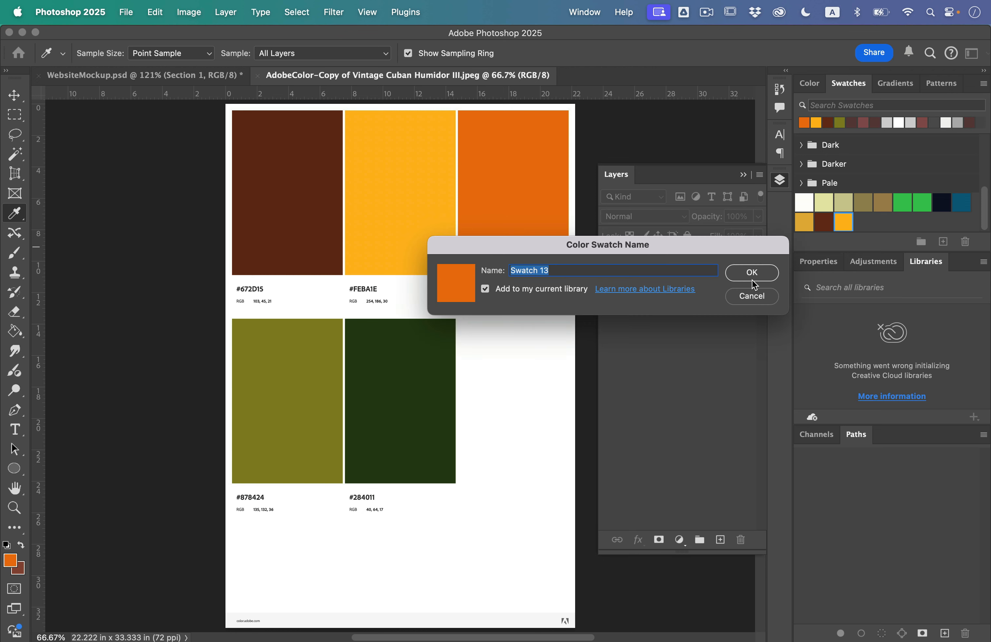
left_click(751, 273)
Step: Sample the palette's olive (#878424) and dark green (#284011) and save each as a new swatch, naming the green one "\sdf"
left_click(333, 387)
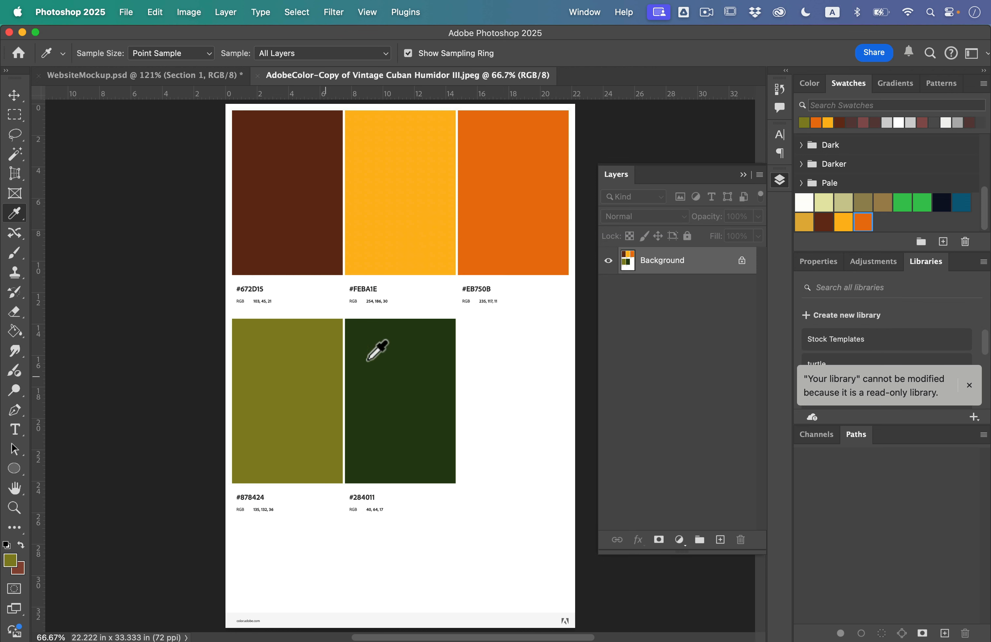
left_click(942, 241)
left_click(753, 272)
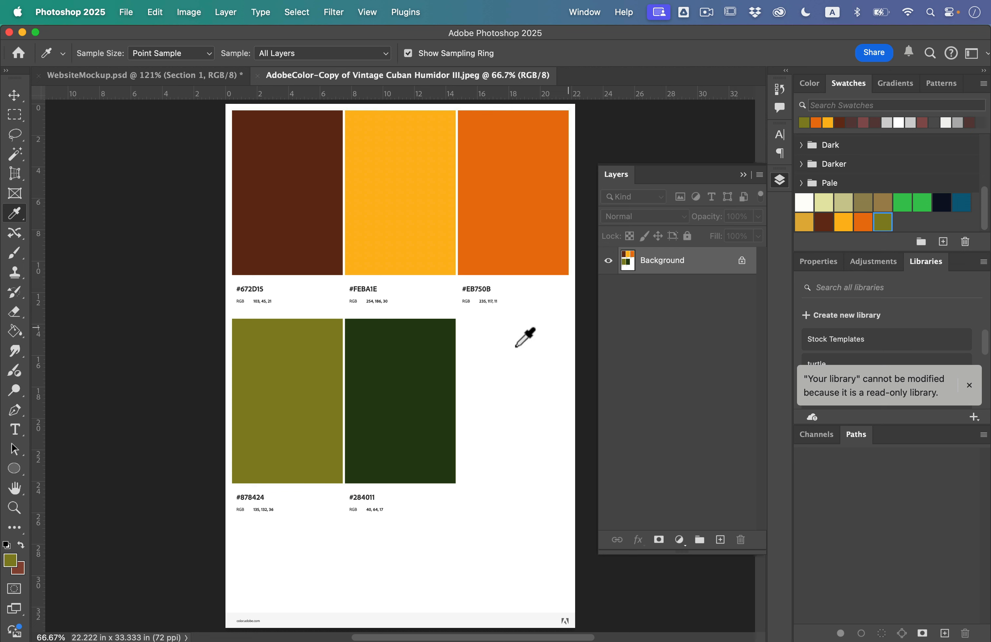
left_click(412, 365)
left_click(942, 244)
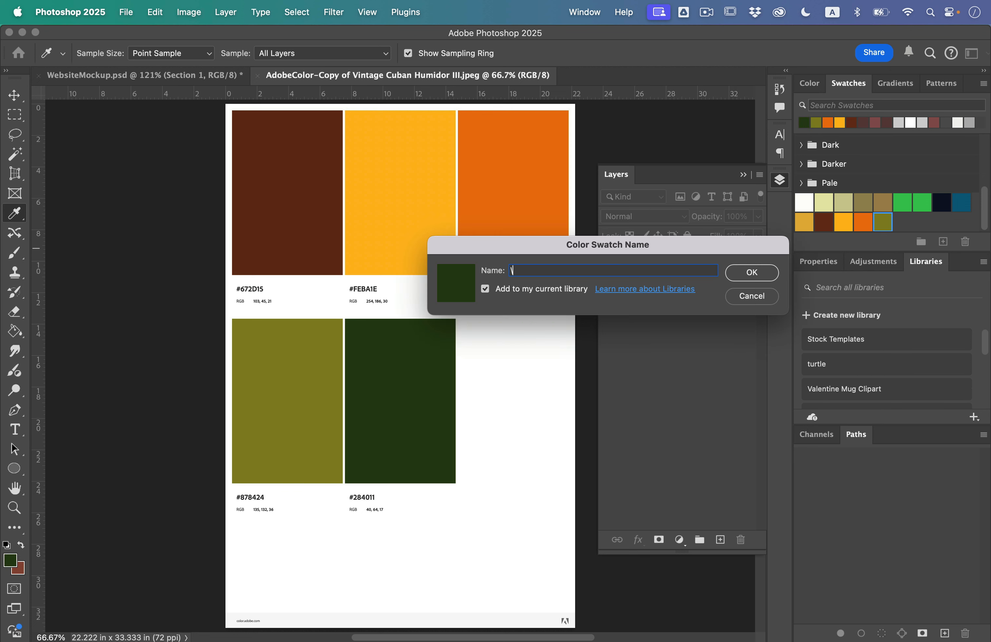
type("\\sdf")
key("Return")
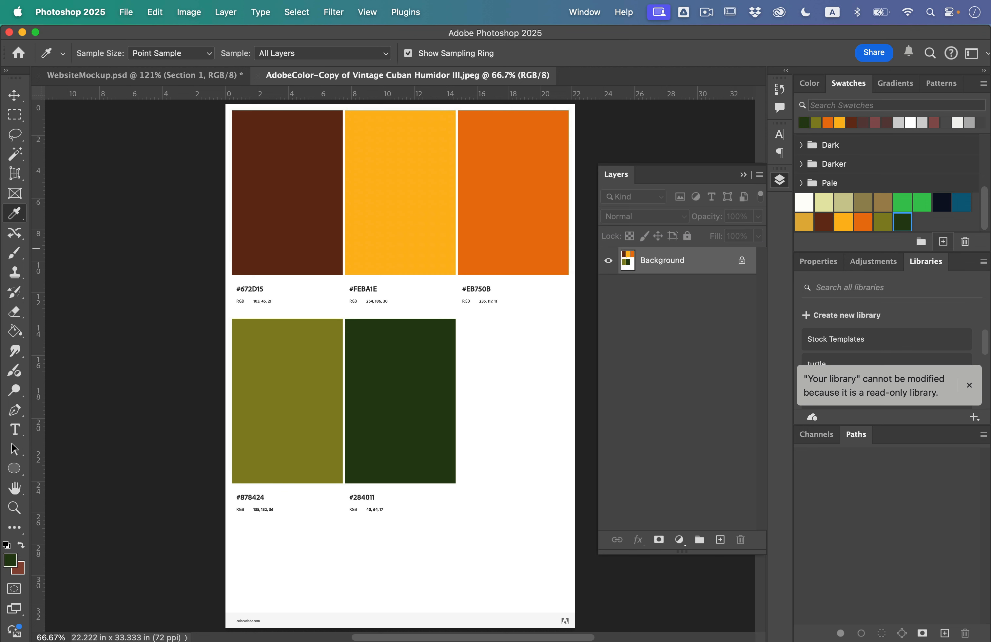
Step: Close the palette image and return to the header of WebsiteMockup.psd
left_click(258, 76)
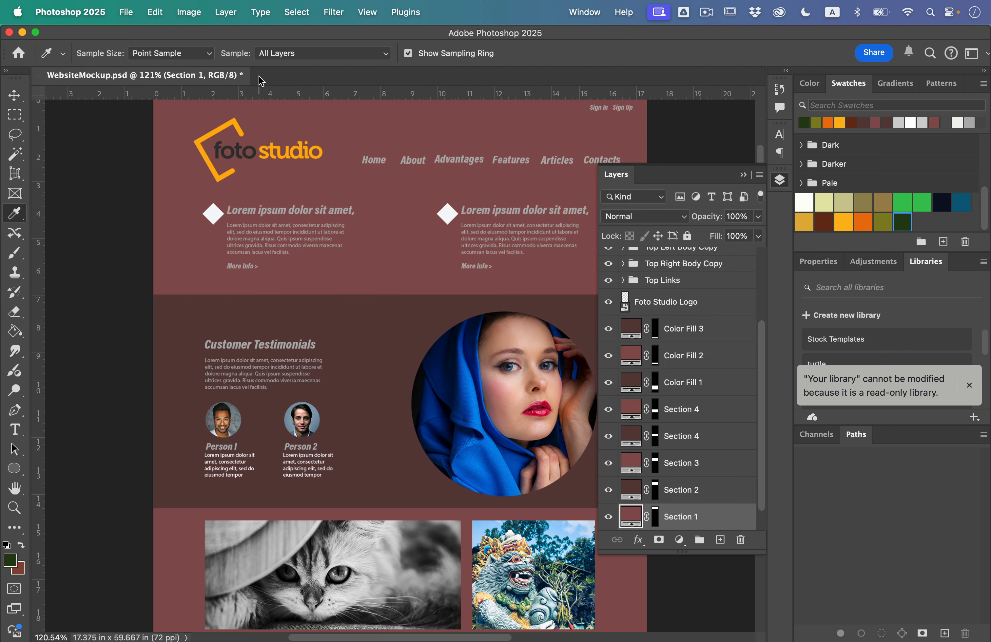
scroll(394, 267, "right", 3)
scroll(394, 267, "up", 1)
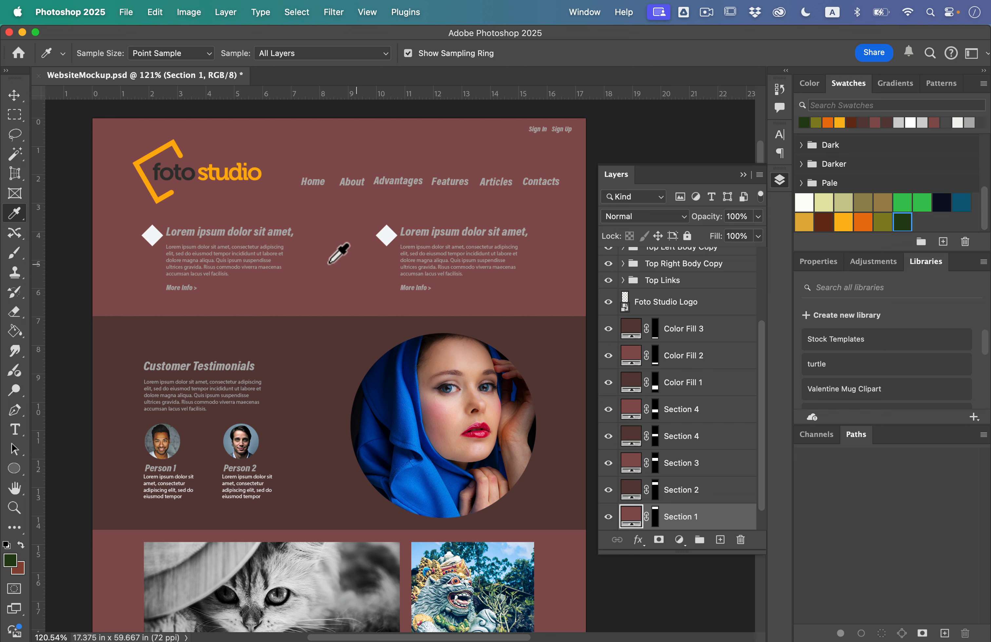
Step: Recolor the Section 1 fill layer with the saved olive swatch (878423), trying the dark green swatch for comparison
key("v")
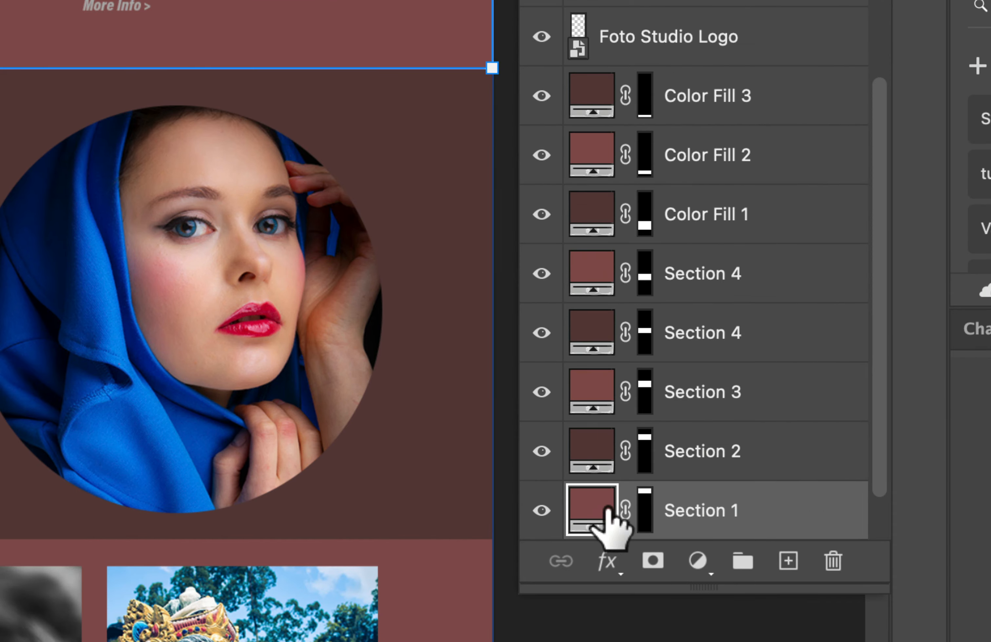
double_click(603, 515)
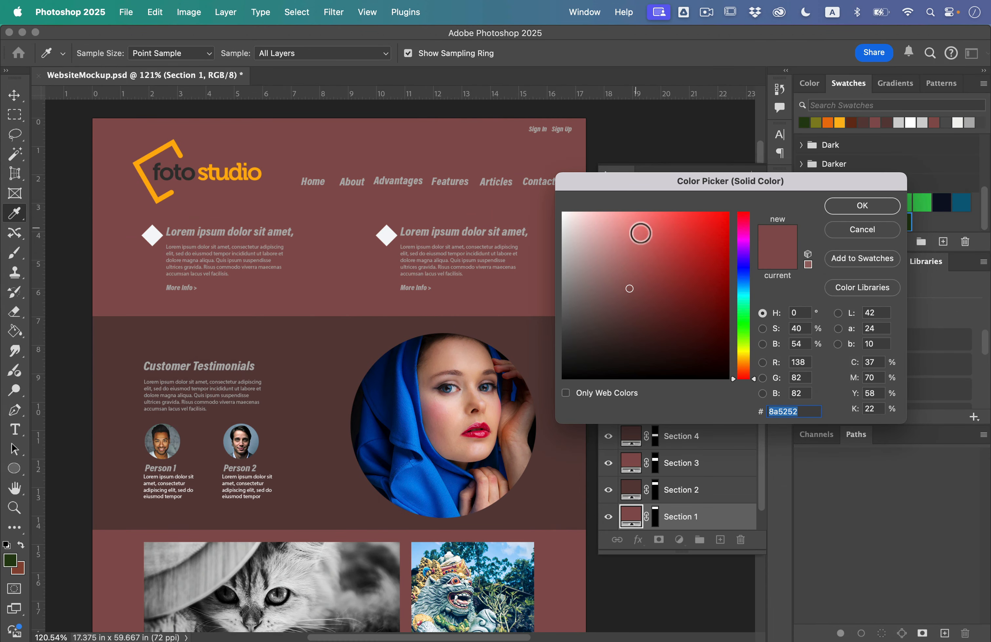
left_click_drag(648, 192, 388, 265)
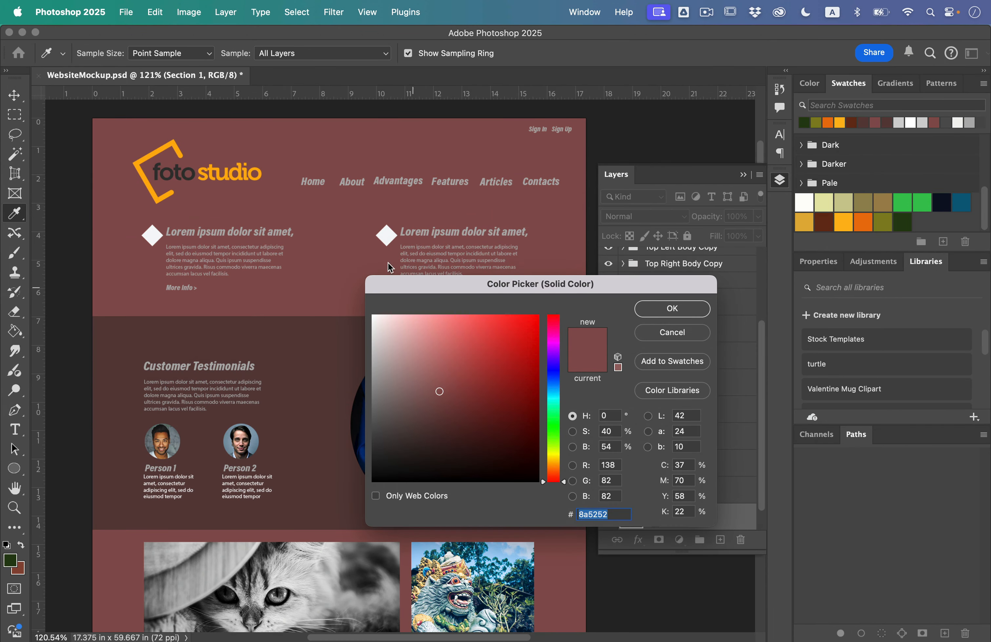
left_click(907, 226)
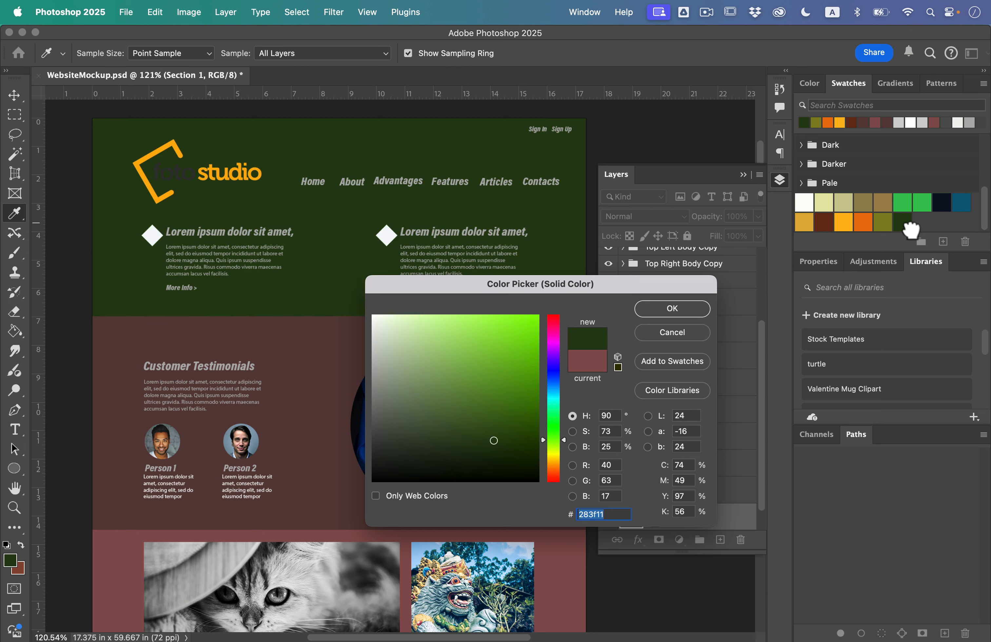
left_click(883, 228)
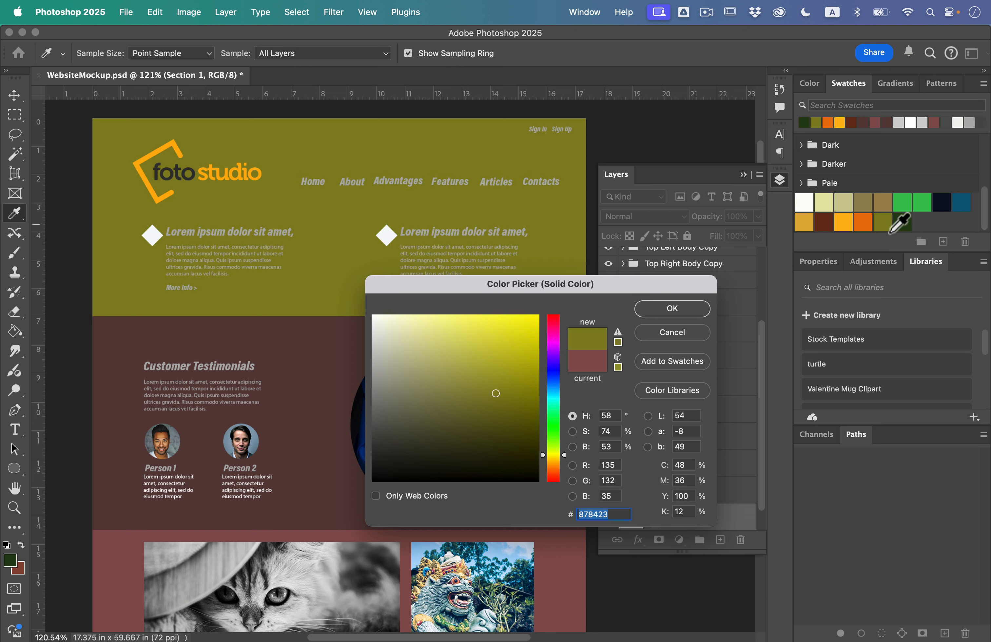
left_click(909, 228)
left_click(886, 228)
left_click(673, 309)
key("v")
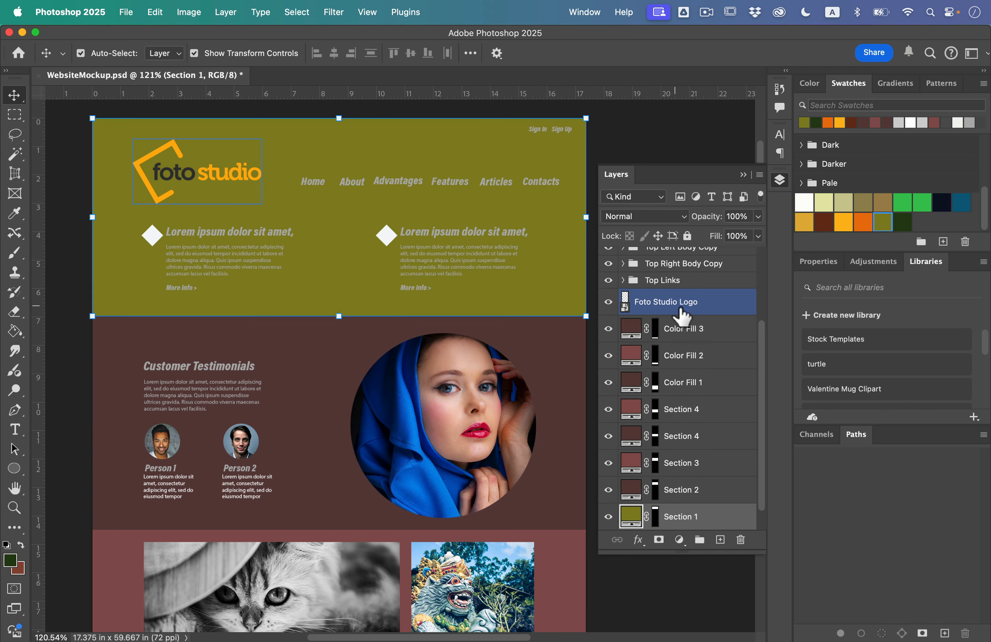
Step: With the Move tool auto-selecting by Layer, select all header navigation links together with the Sign In / Sign Up text
left_click(492, 184)
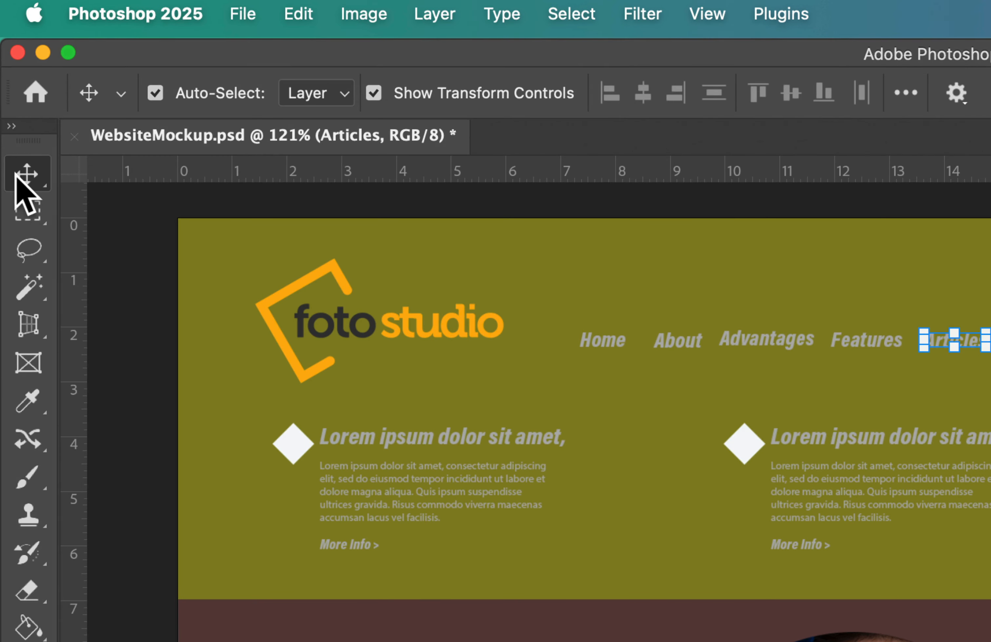
left_click(353, 93)
left_click(312, 90)
left_click(731, 314)
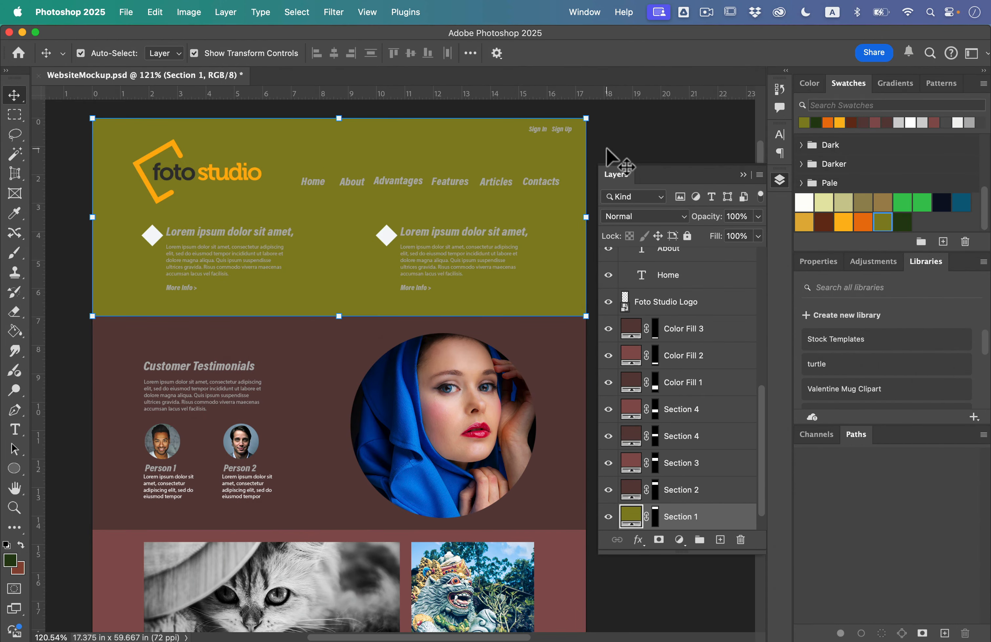
left_click_drag(606, 122, 304, 214)
scroll(740, 382, "up", 5)
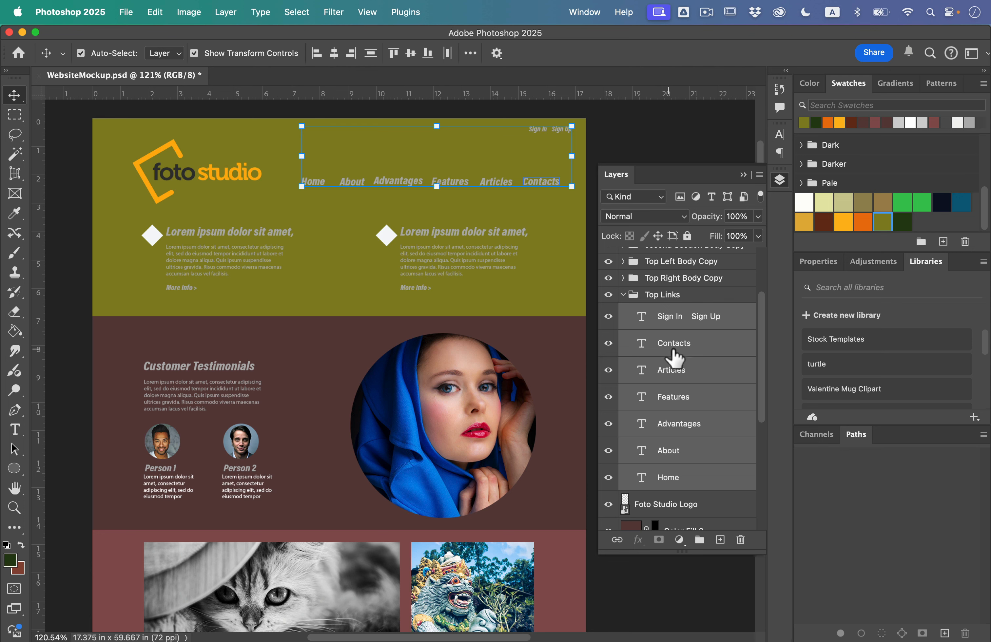
Step: Set the text color of the selected header links to white (ffffff)
left_click(817, 261)
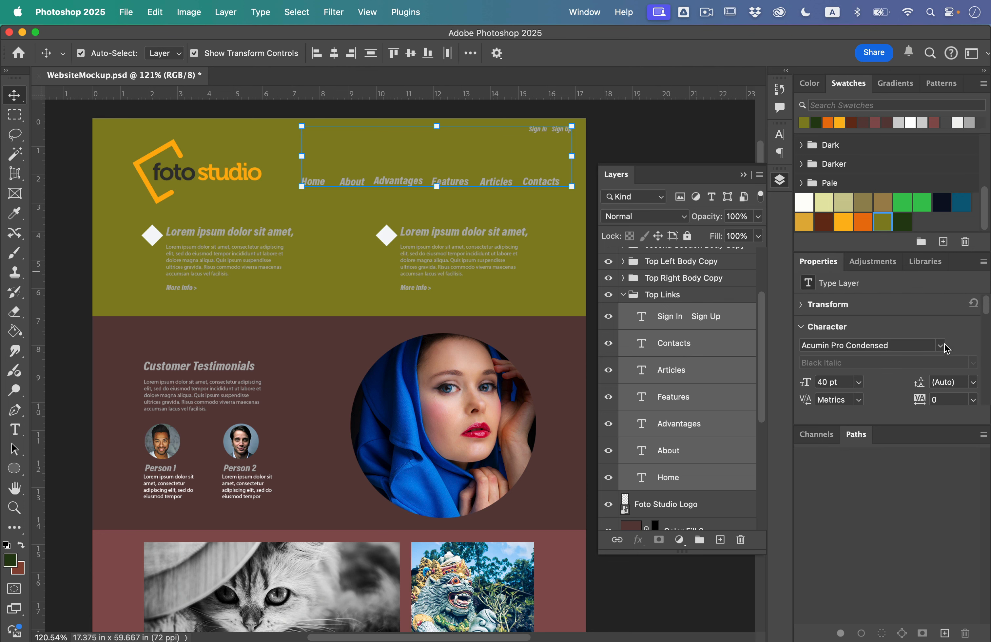
scroll(947, 349, "down", 3)
left_click(956, 349)
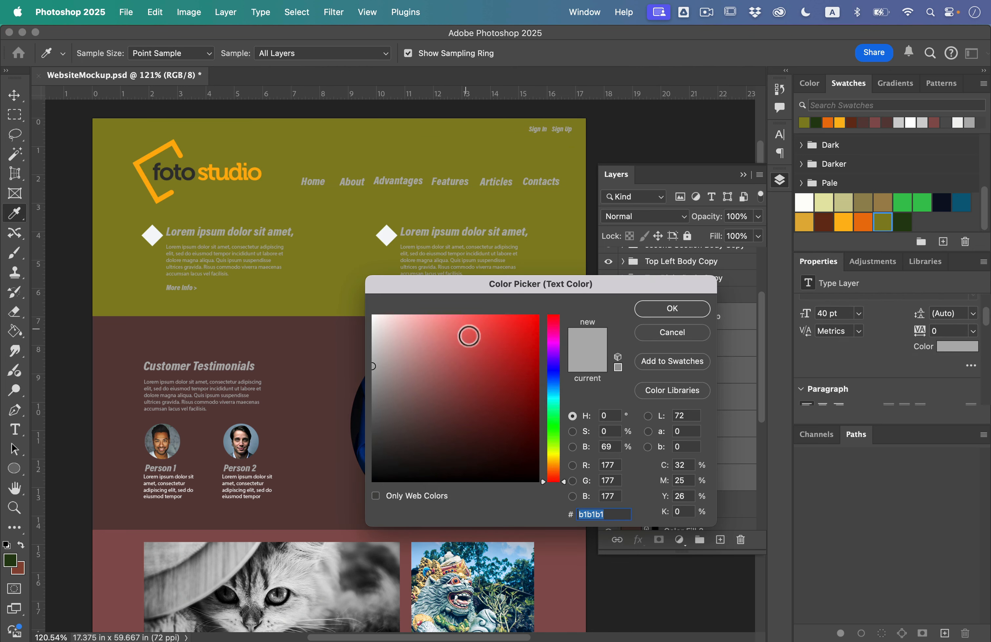
left_click_drag(469, 336, 353, 308)
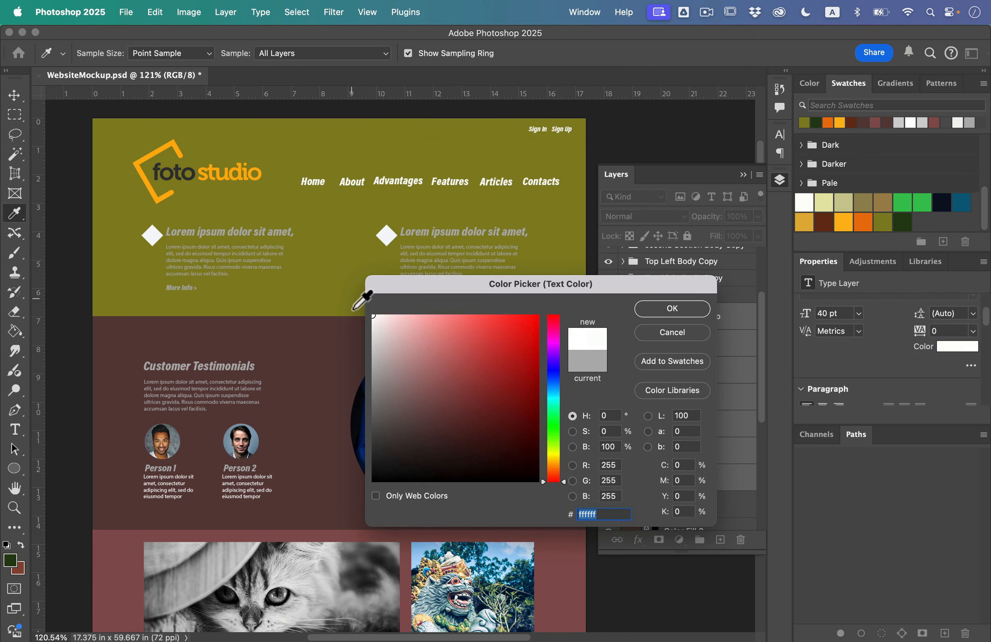
left_click(671, 308)
key("v")
Step: Set the text color of the two body paragraphs in the olive header section to white (ffffff) and deselect them
left_click(442, 263)
left_click(214, 262, "shift")
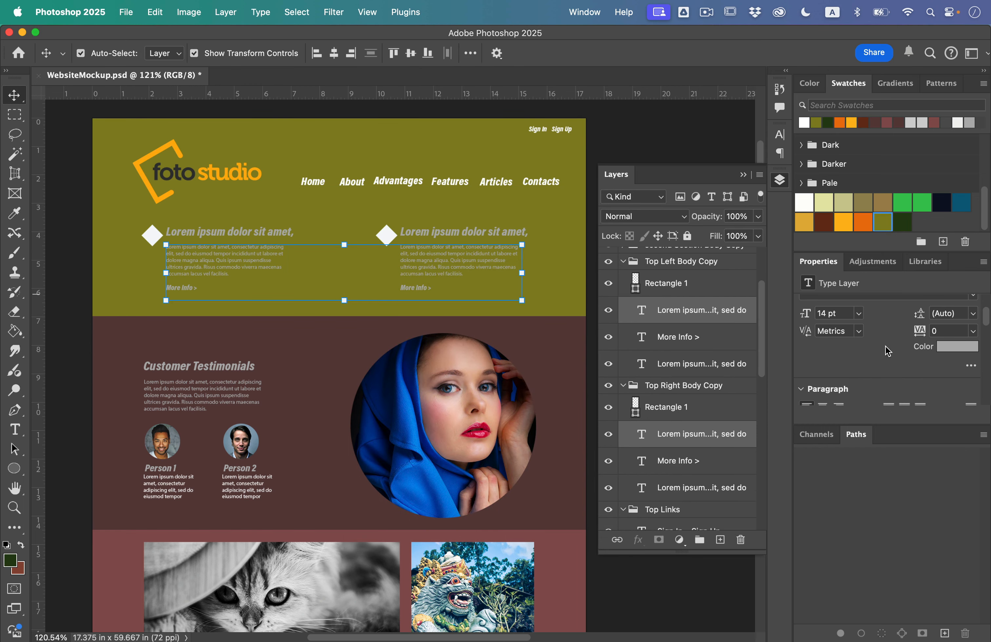
left_click(955, 346)
left_click_drag(400, 349, 369, 312)
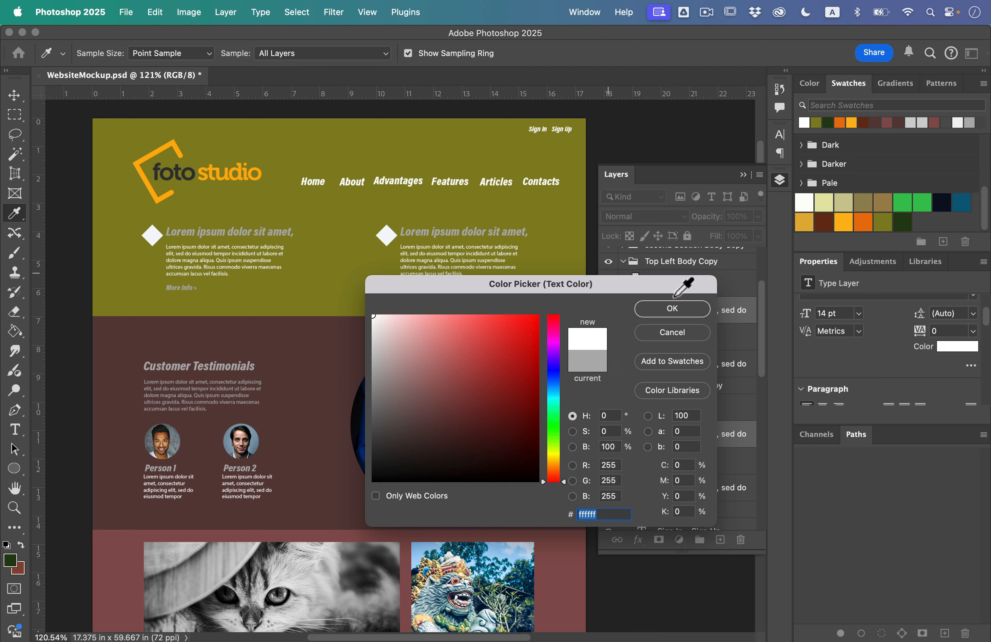
left_click(650, 304)
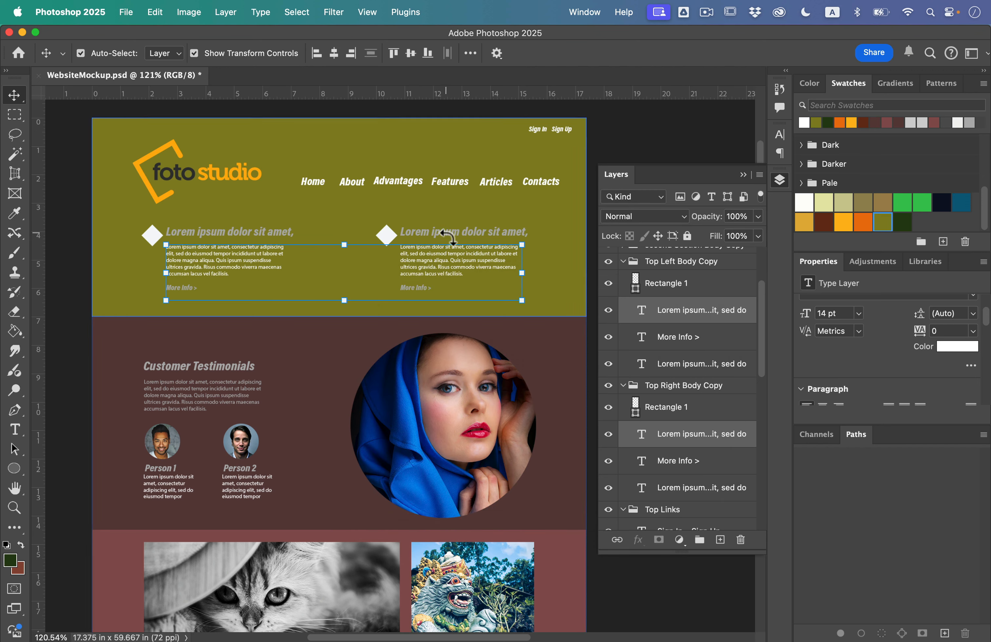
left_click(517, 237)
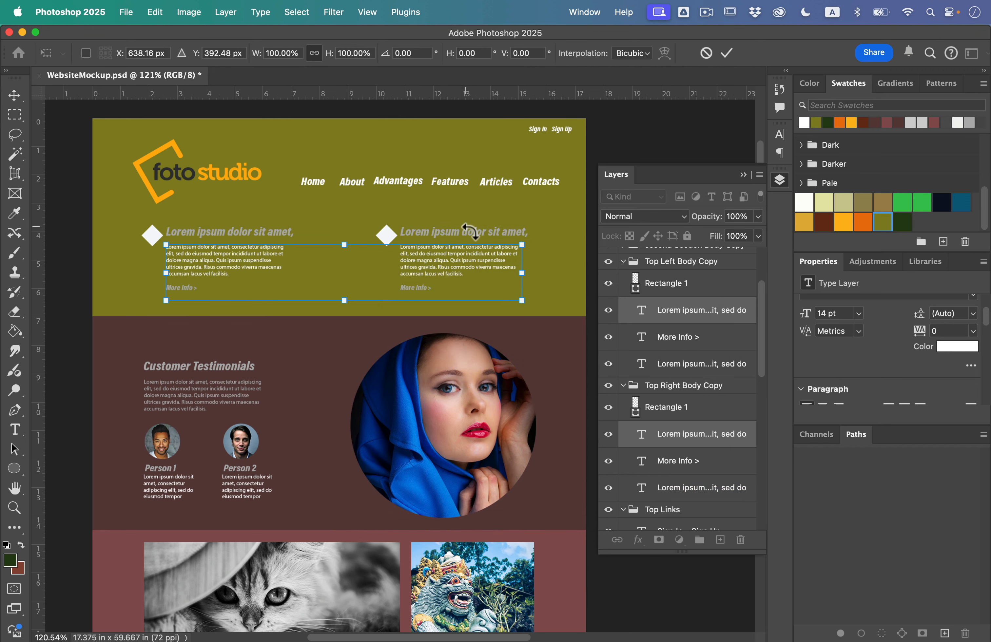
left_click(627, 139)
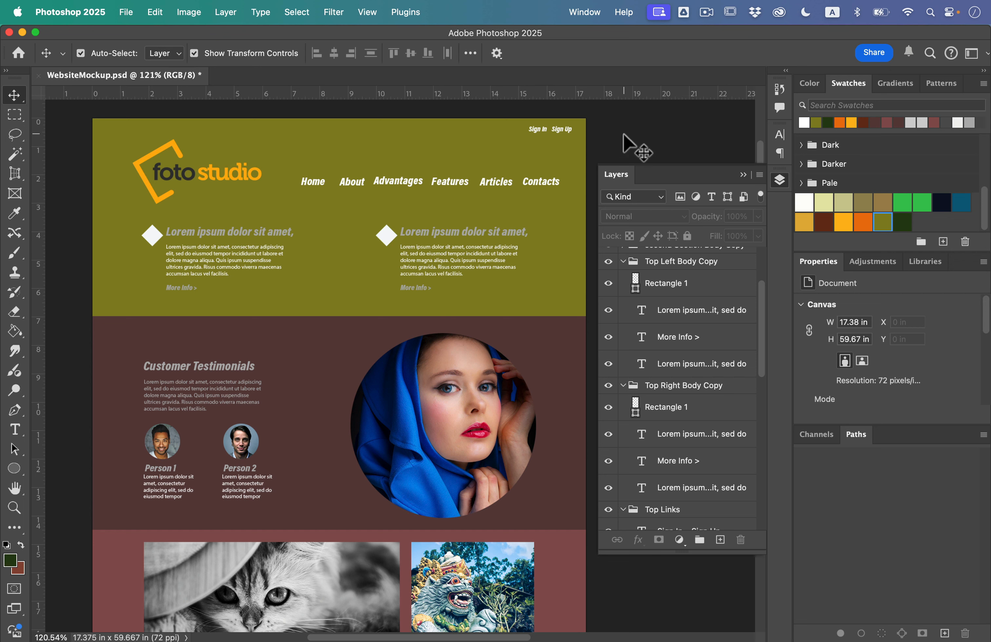
Step: Recolor the two "Lorem ipsum dolor sit amet," headings in the olive section with the saved yellow-orange swatch
left_click(491, 226)
left_click(423, 240)
left_click(263, 233, "shift")
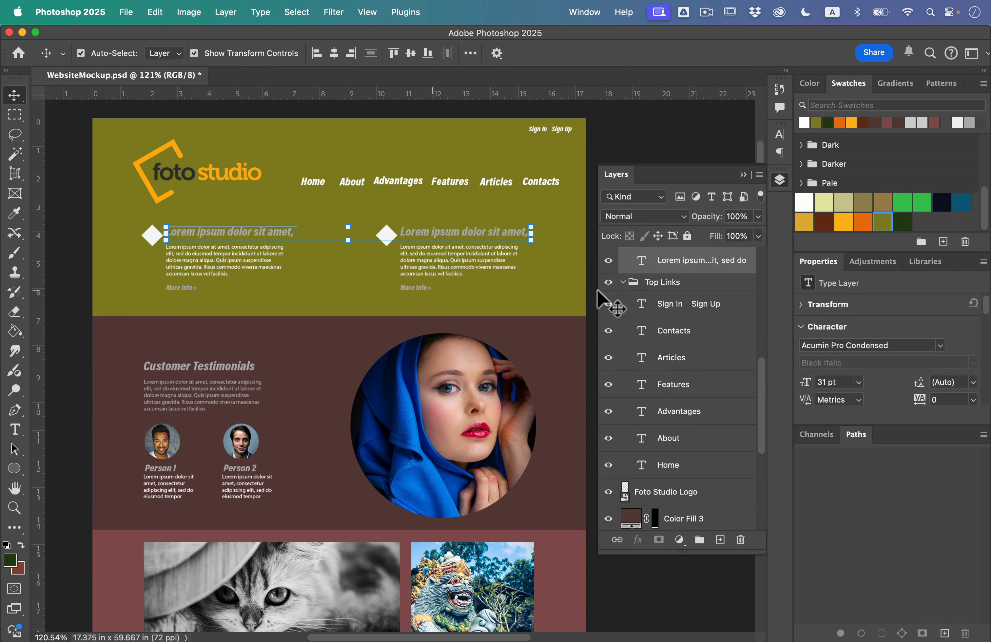
left_click(844, 224)
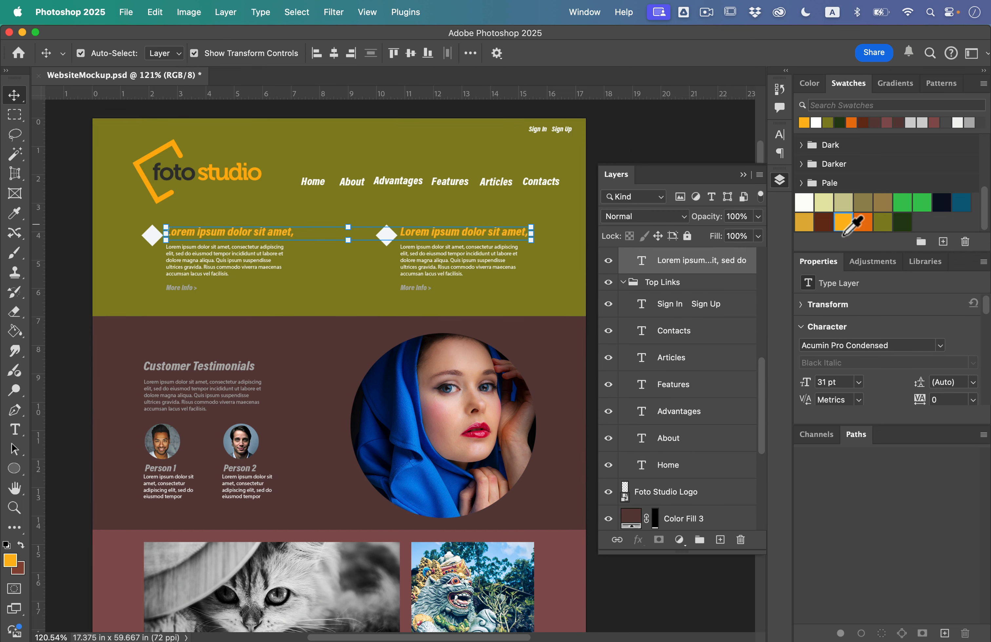
left_click(673, 144)
Step: Recolor both "More Info >" links in the olive section with the saved dark green swatch
left_click(421, 290)
left_click(416, 287)
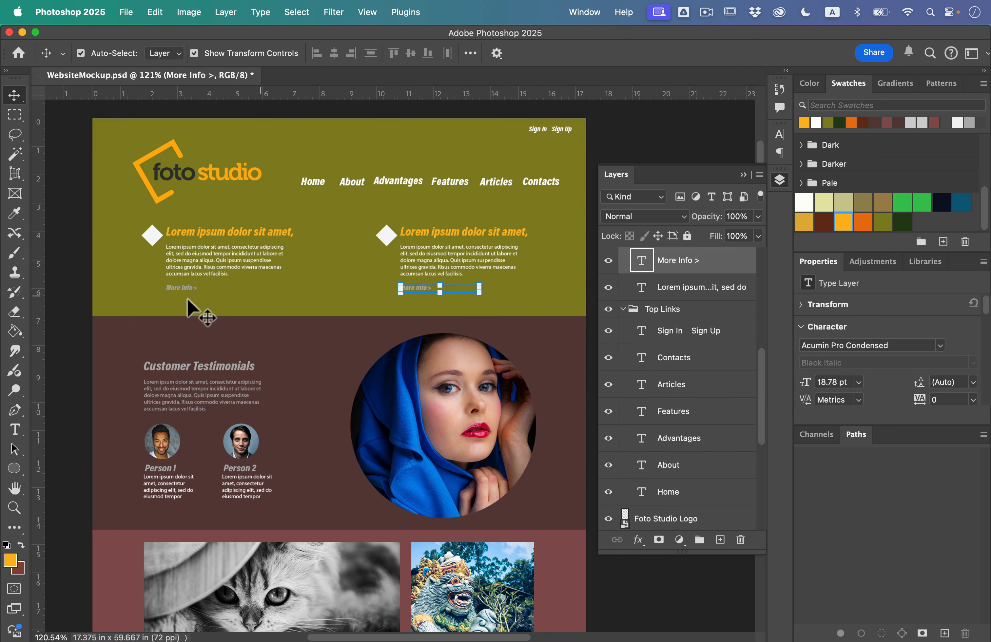
left_click(184, 287, "shift")
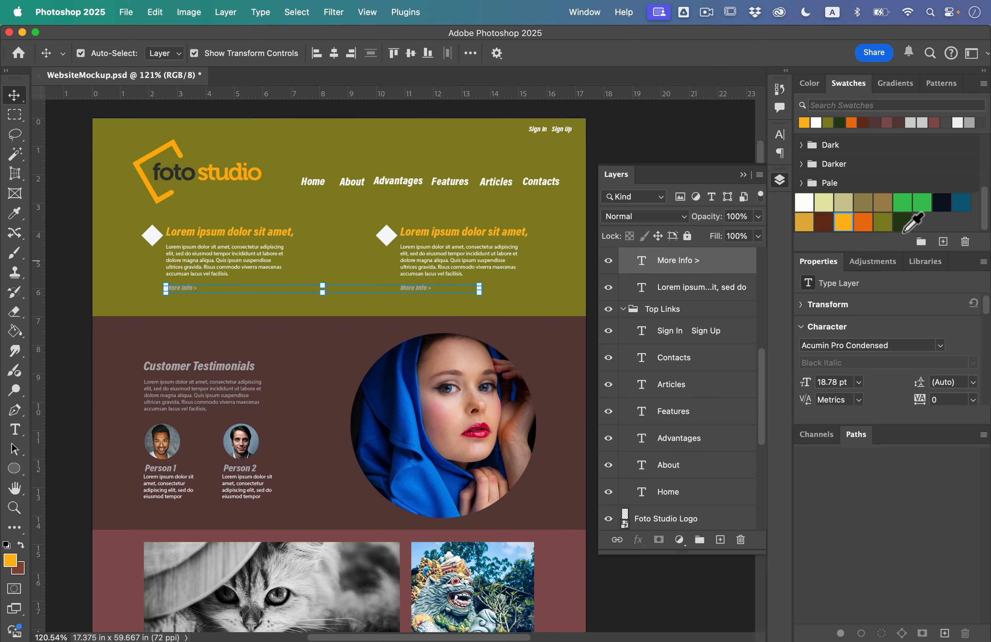
left_click(904, 228)
left_click(666, 161)
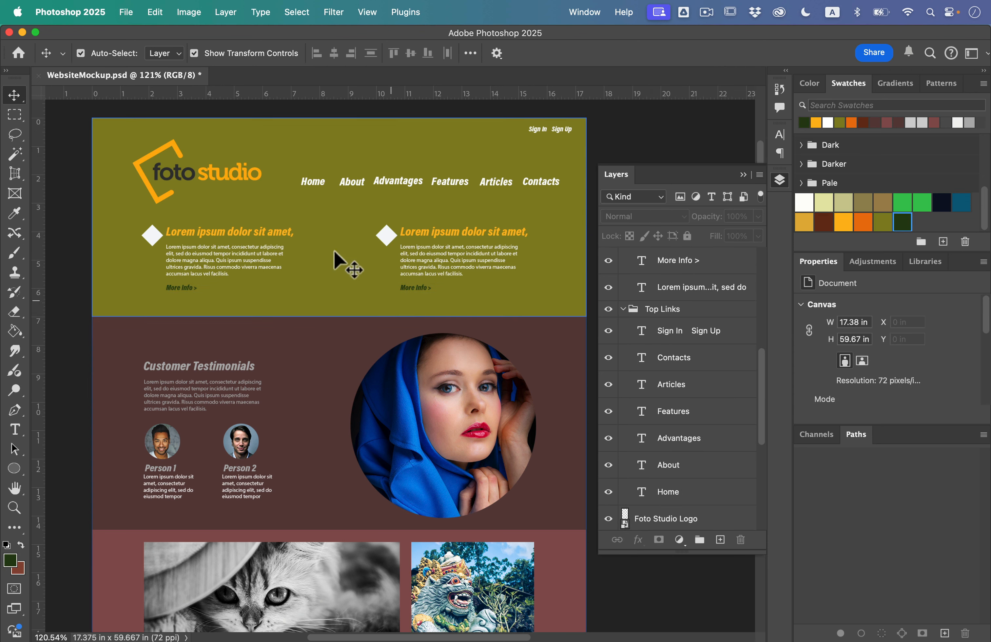
Step: Select both white diamond shapes beside the headings and nudge them together left and up to X 1.63 in, Y 3.64 in
key("super+plus")
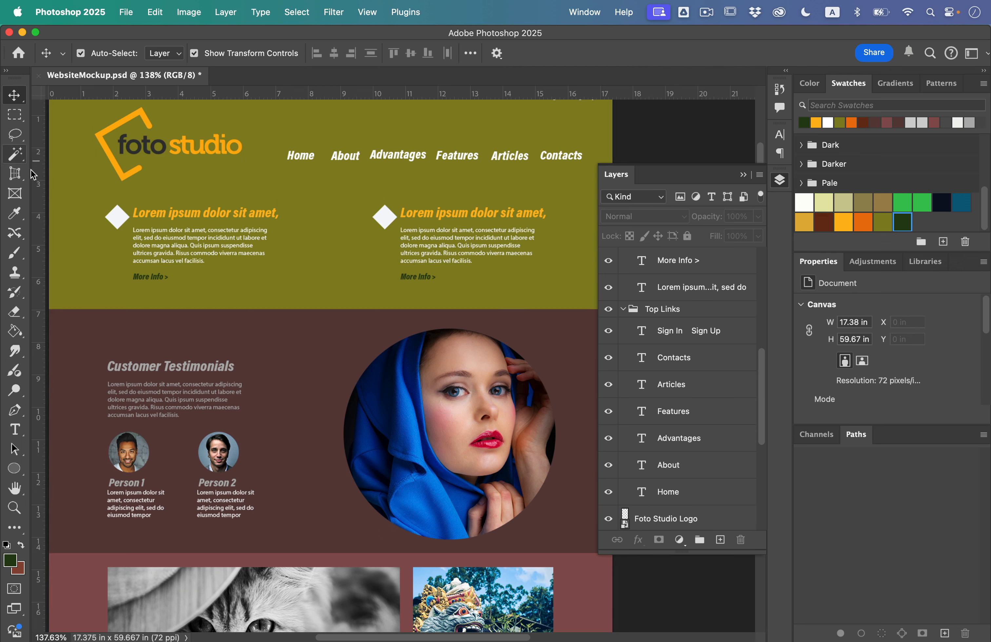
left_click(118, 223)
left_click(382, 218, "shift")
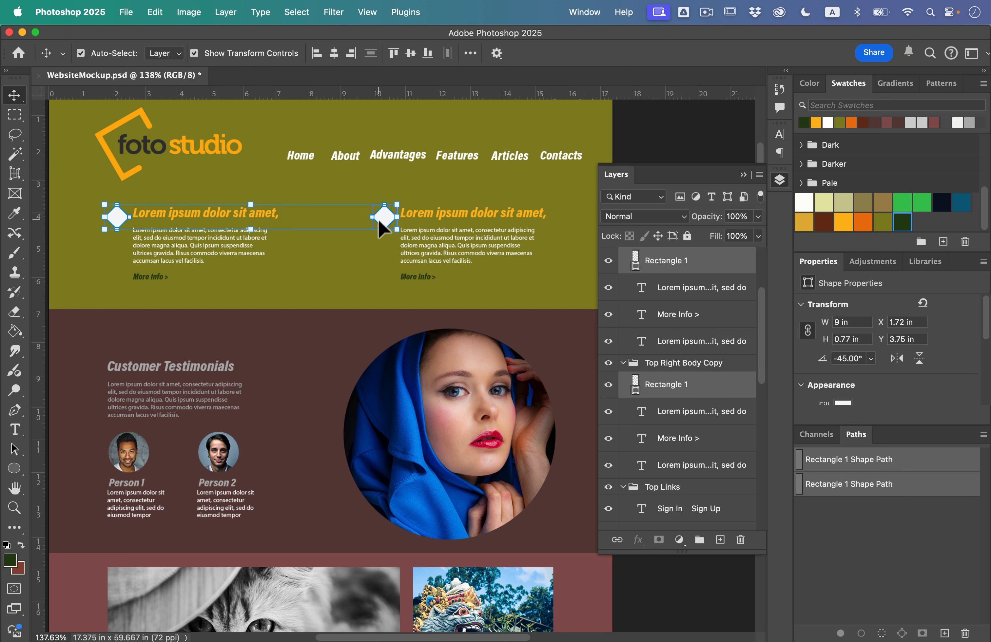
key("Left")
key("Left")
key("Left")
key("Left")
key("Up")
key("Up")
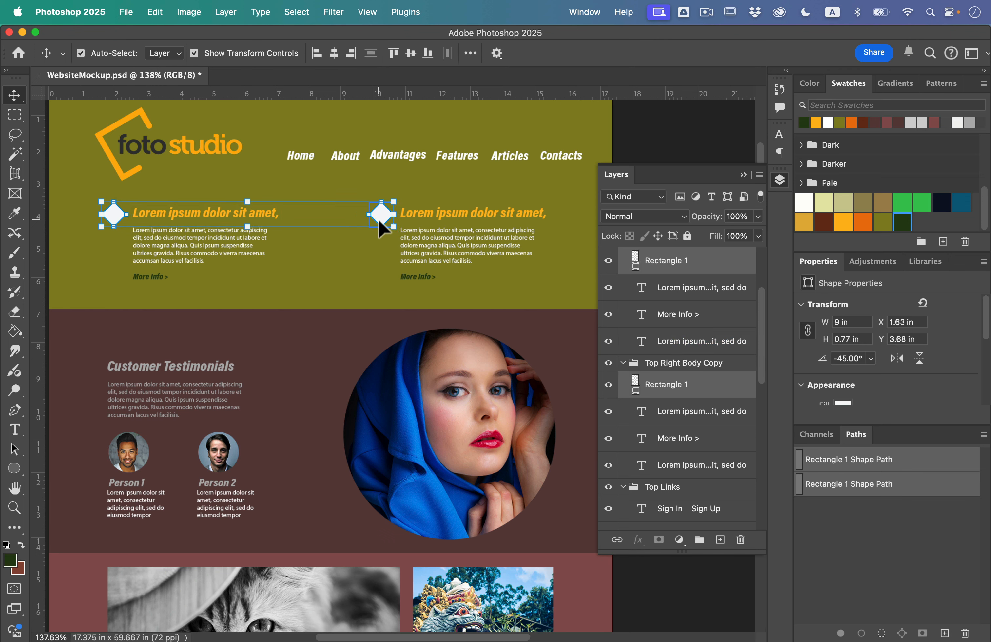
key("Up")
key("Up")
key("Up")
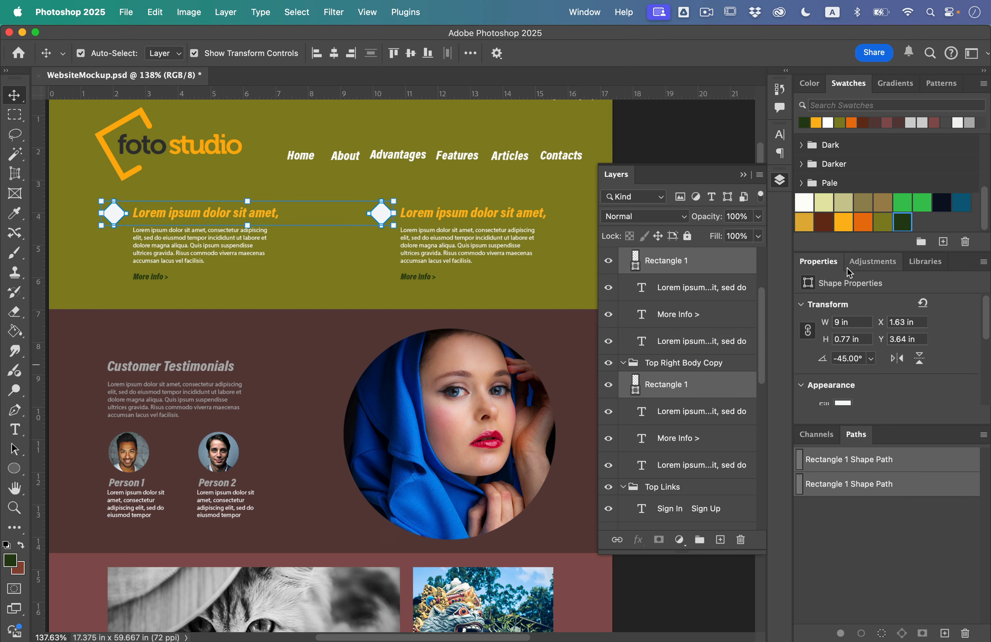
Step: Fill both diamond shapes with the saved orange swatch, trying the yellow-orange swatch for comparison
scroll(880, 355, "down", 3)
left_click(846, 329)
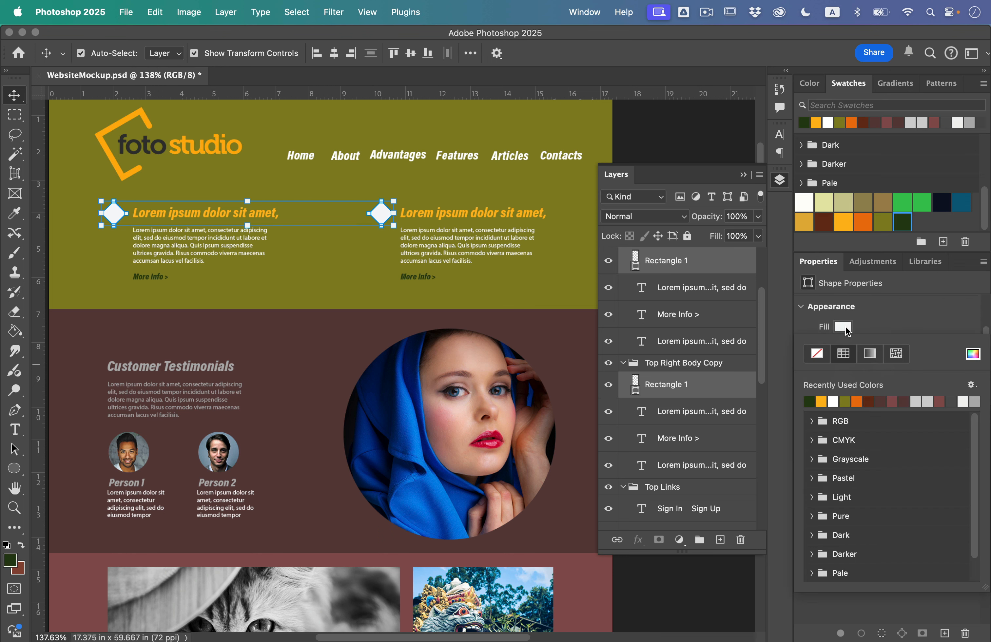
left_click(862, 225)
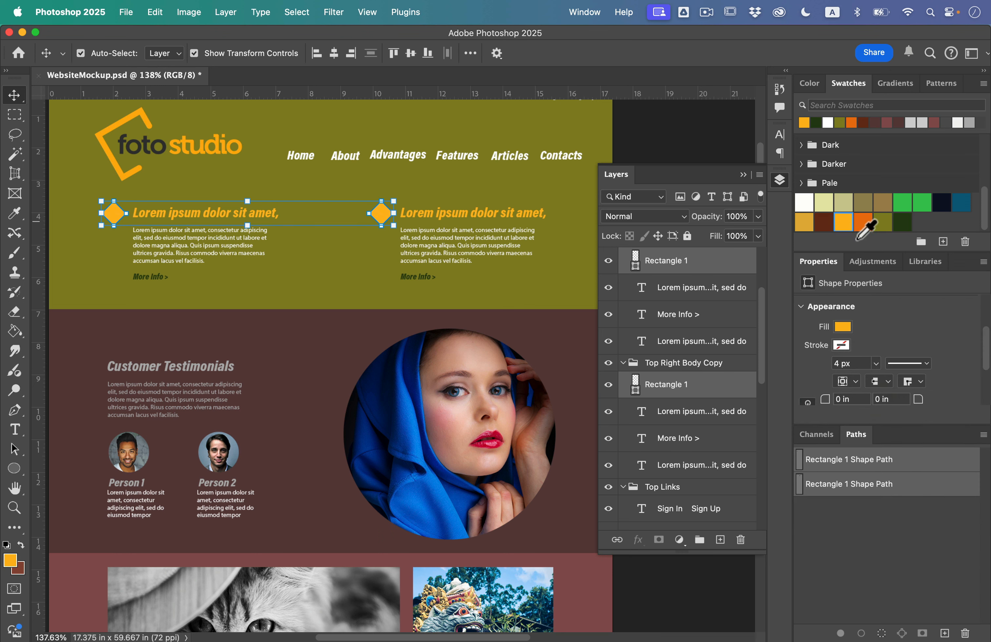
left_click(667, 142)
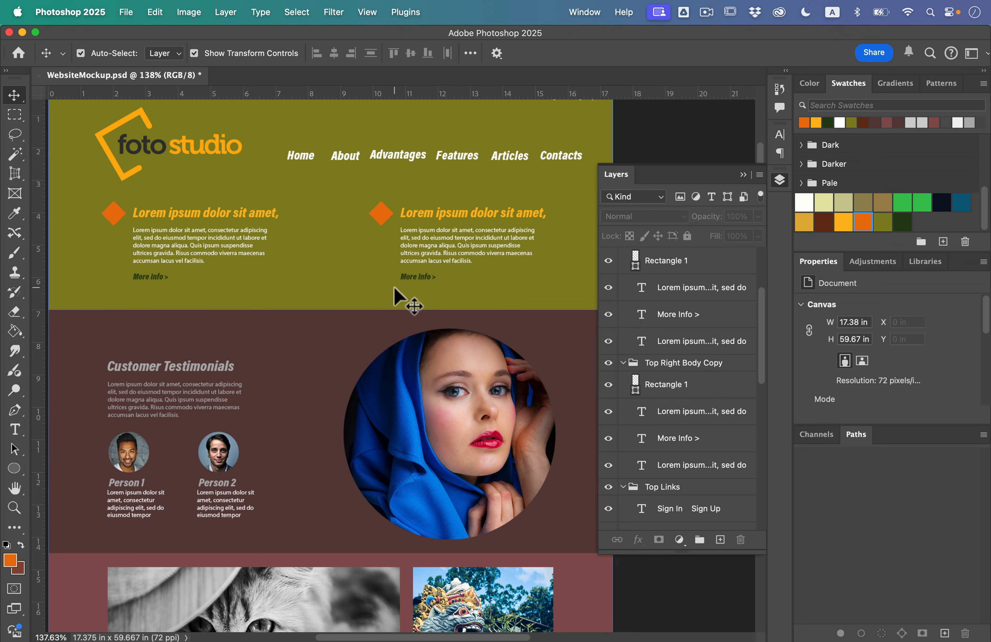
Step: Add a white stroke about 14.69 px wide around the large circular portrait frame in the testimonials section
scroll(396, 292, "down", 5)
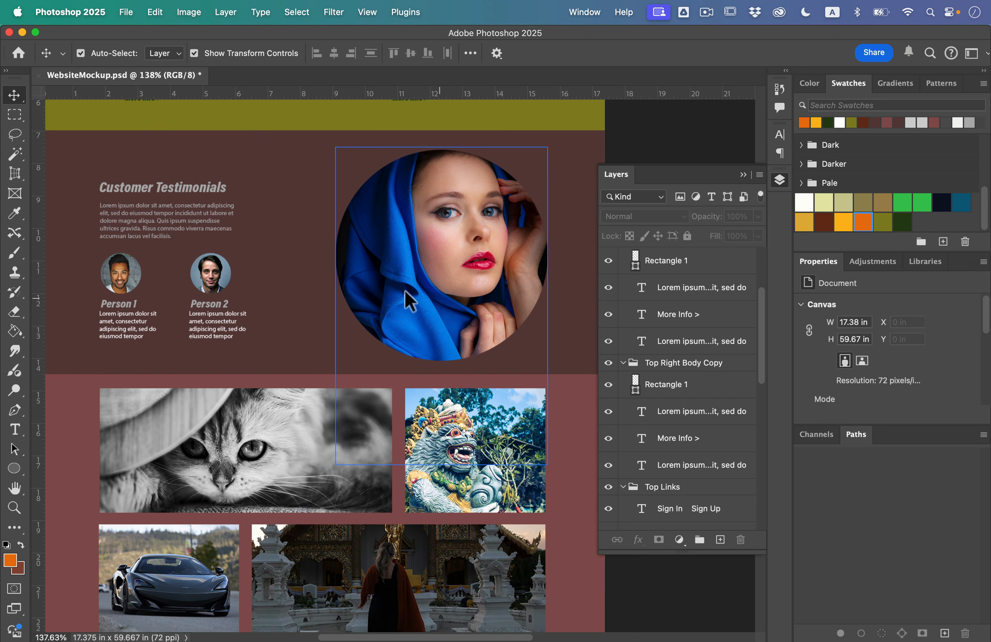
left_click(425, 202)
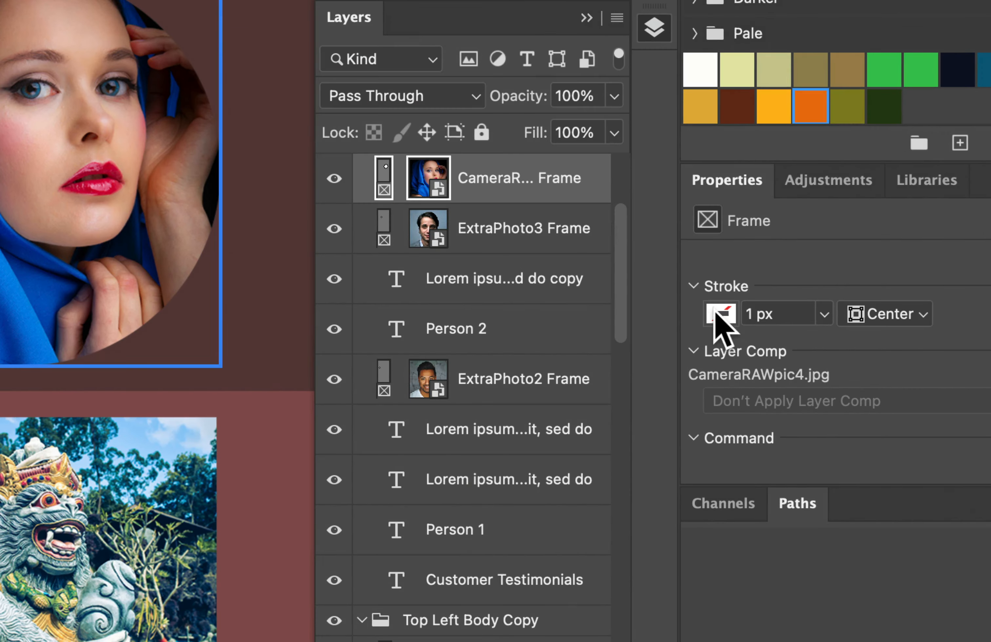
left_click(916, 315)
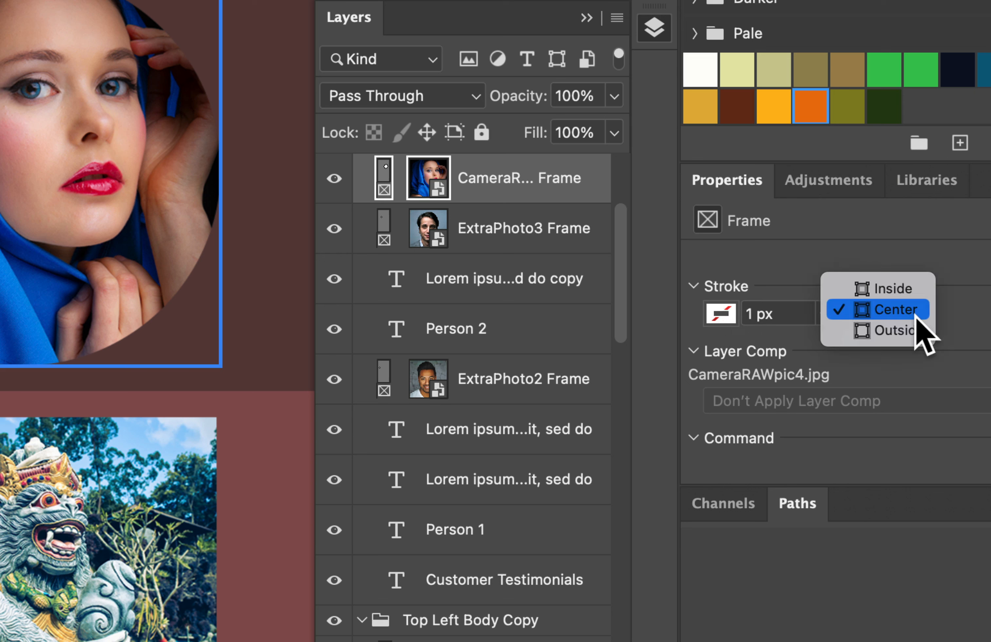
left_click(916, 333)
left_click(735, 316)
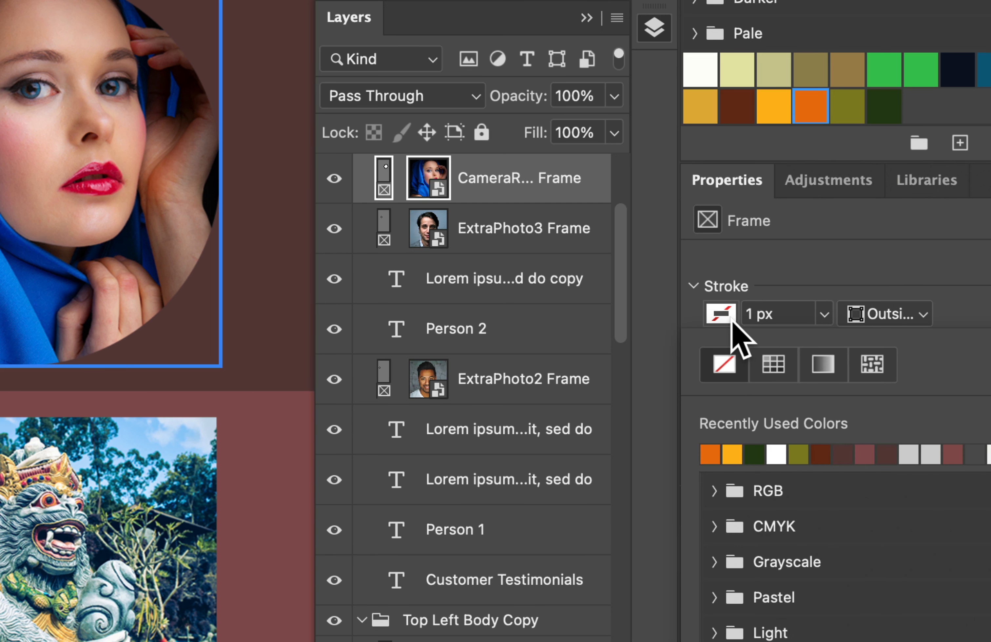
left_click(775, 453)
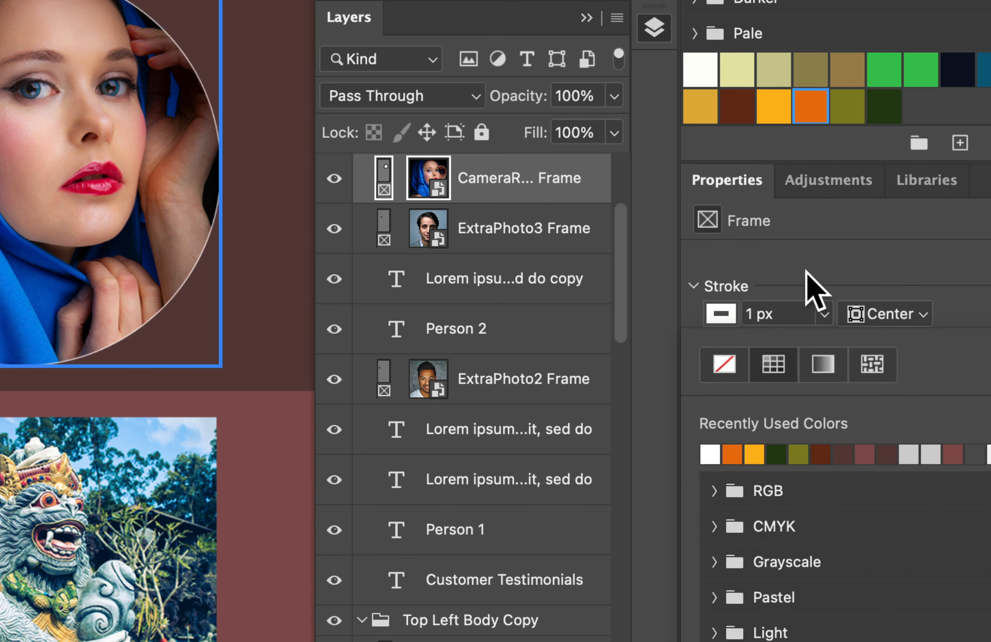
left_click(824, 314)
mouse_move(820, 343)
left_mouse_down()
mouse_move(851, 343)
mouse_move(847, 353)
mouse_move(825, 327)
left_mouse_up()
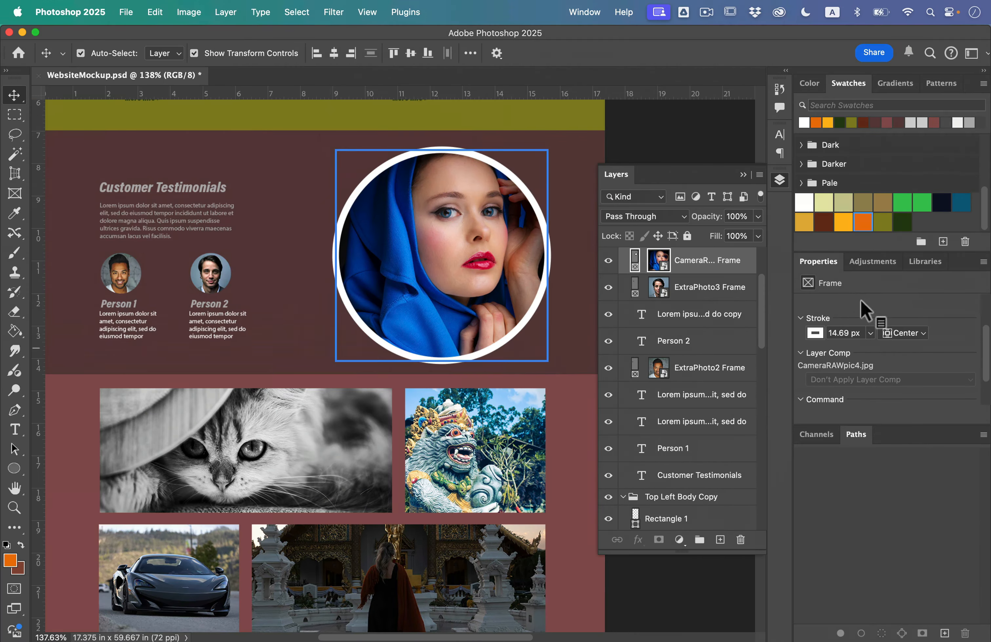
Step: Add a white centered stroke about 3.15 px wide to both small circular portrait frames, ExtraPhoto2 and ExtraPhoto3
left_click(709, 287)
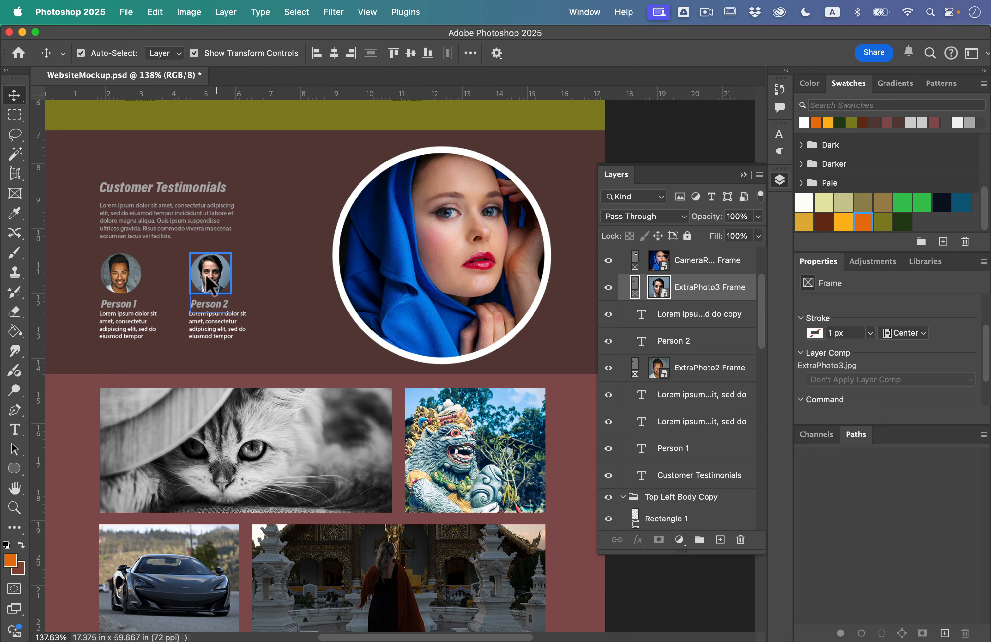
left_click(709, 367, "super")
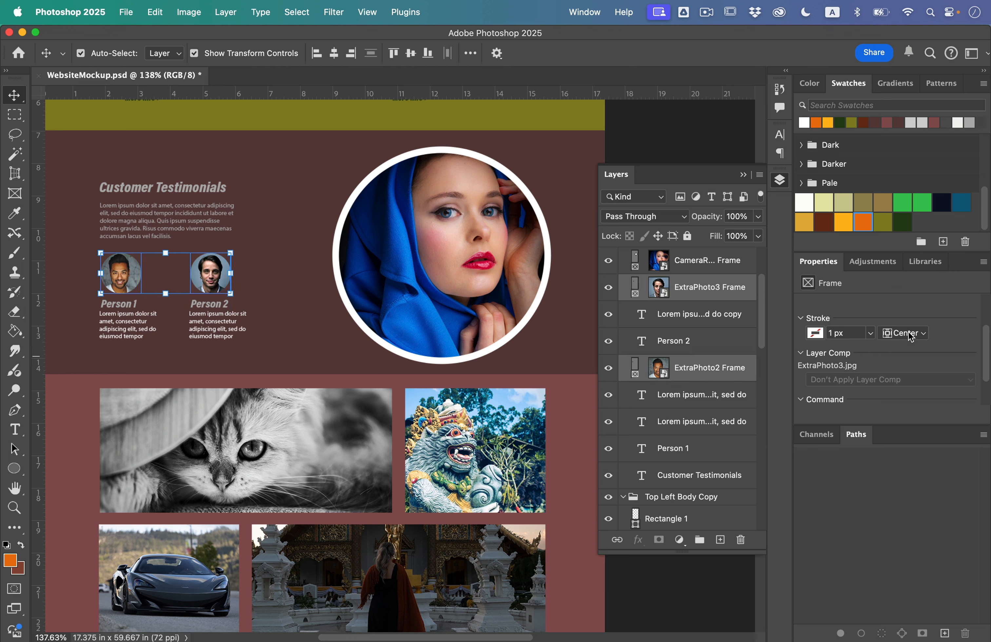
left_click(868, 333)
left_click(816, 335)
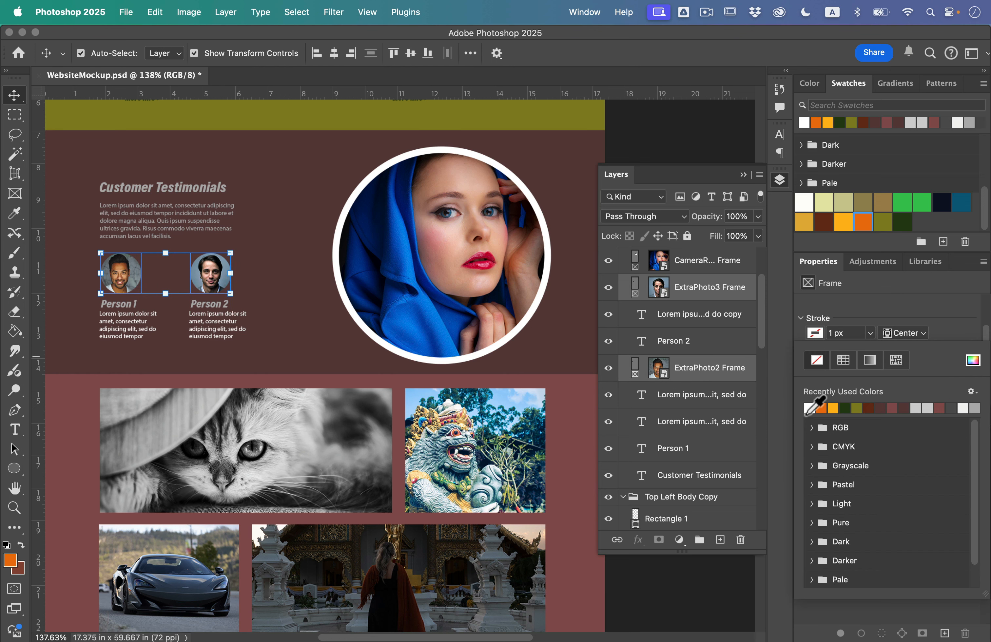
left_click(809, 410)
left_click(867, 333)
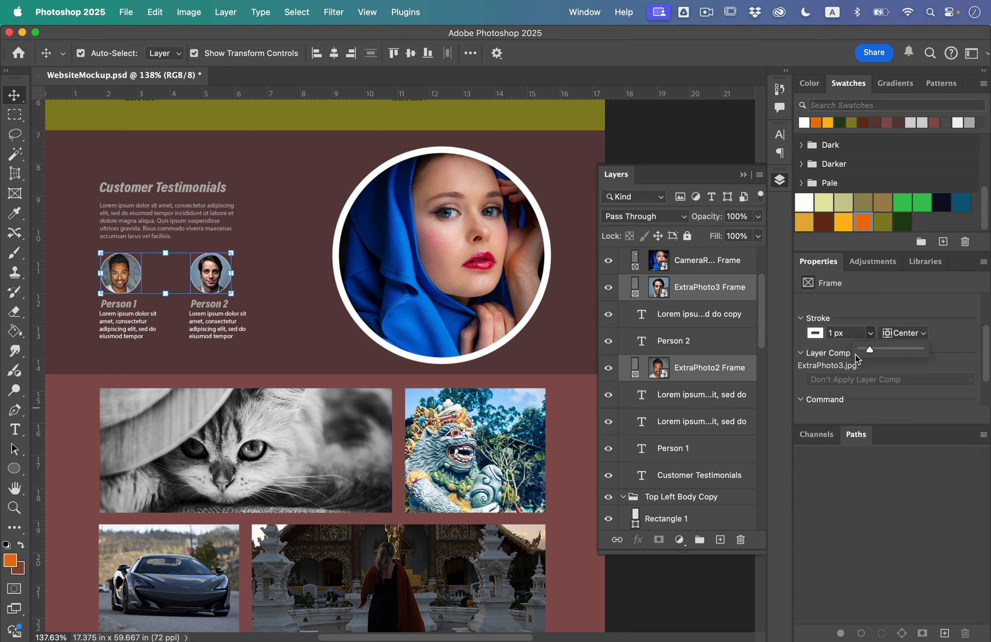
left_click_drag(872, 352, 872, 352)
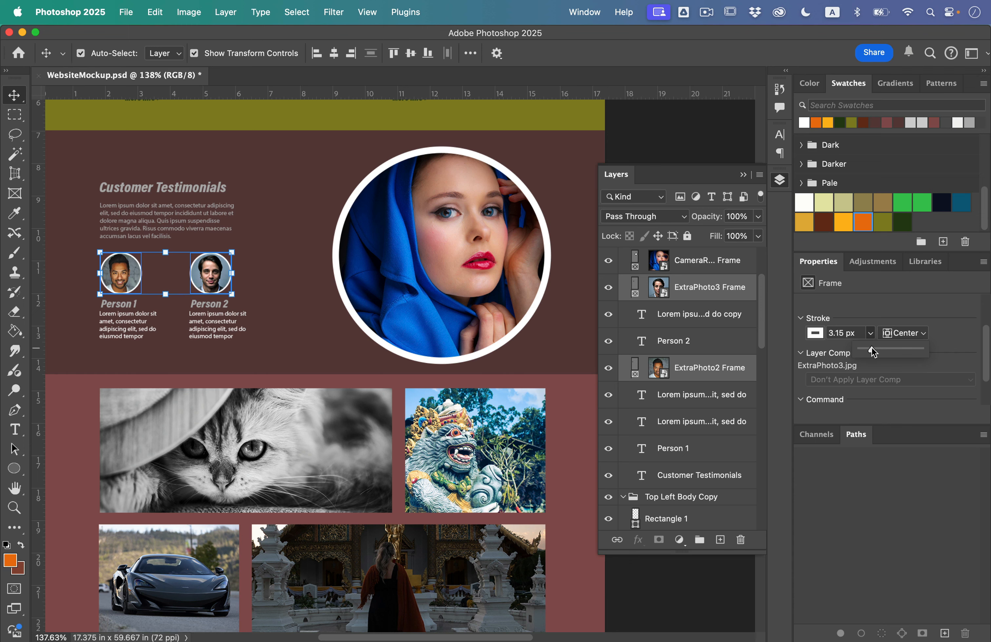
left_click(866, 290)
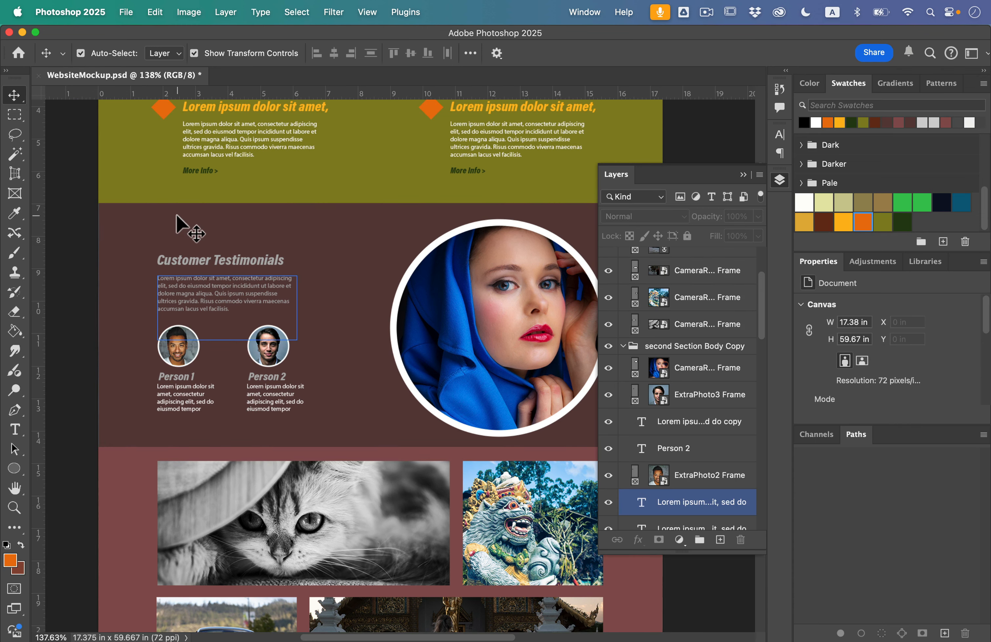
Step: Set the text color of the paragraph under the Customer Testimonials heading to white
left_click(228, 293)
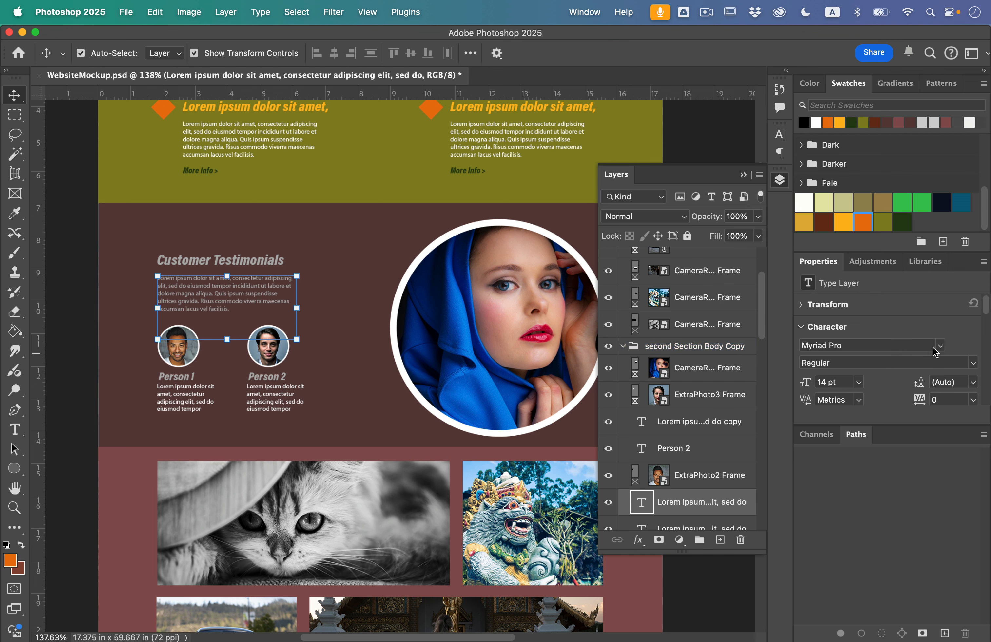
scroll(900, 343, "down", 3)
left_click(957, 306)
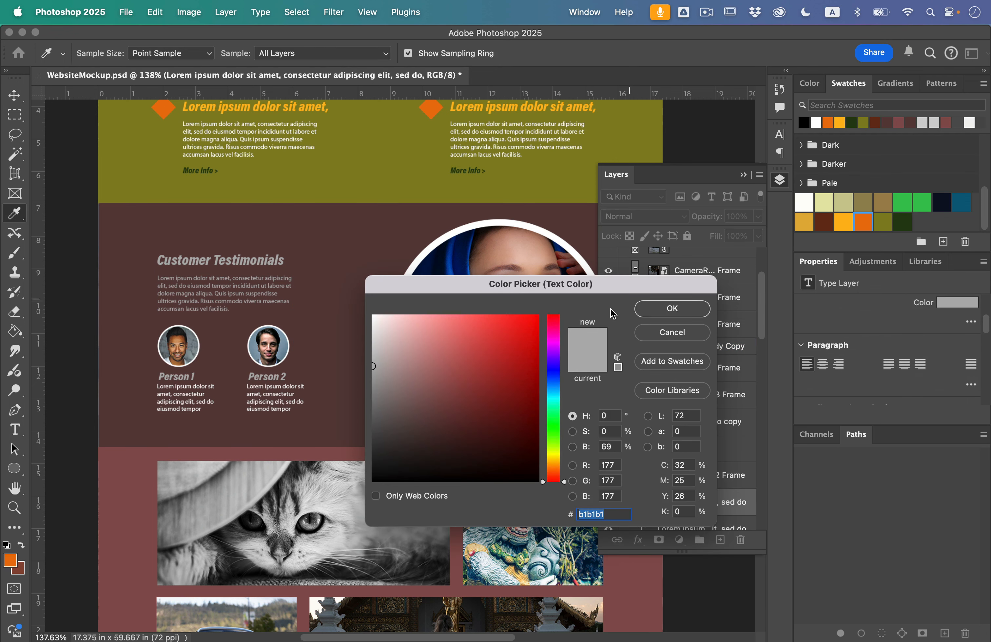
left_click_drag(439, 344, 373, 316)
left_click(685, 313)
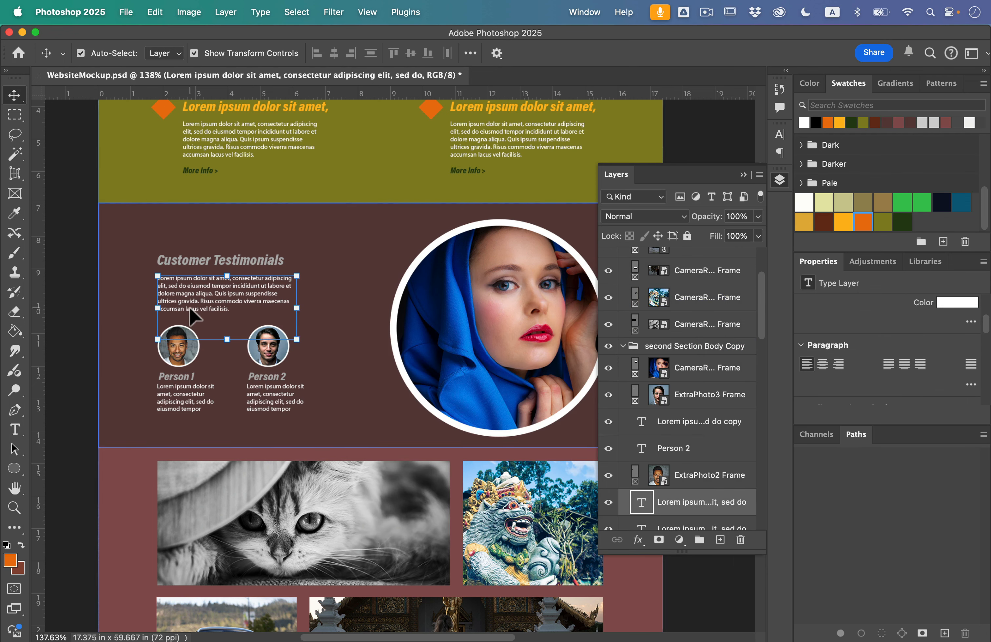
Step: Set the text color of the Person 1, Person 2 and Customer Testimonials headings to the saved yellow-orange swatch
left_click(189, 377)
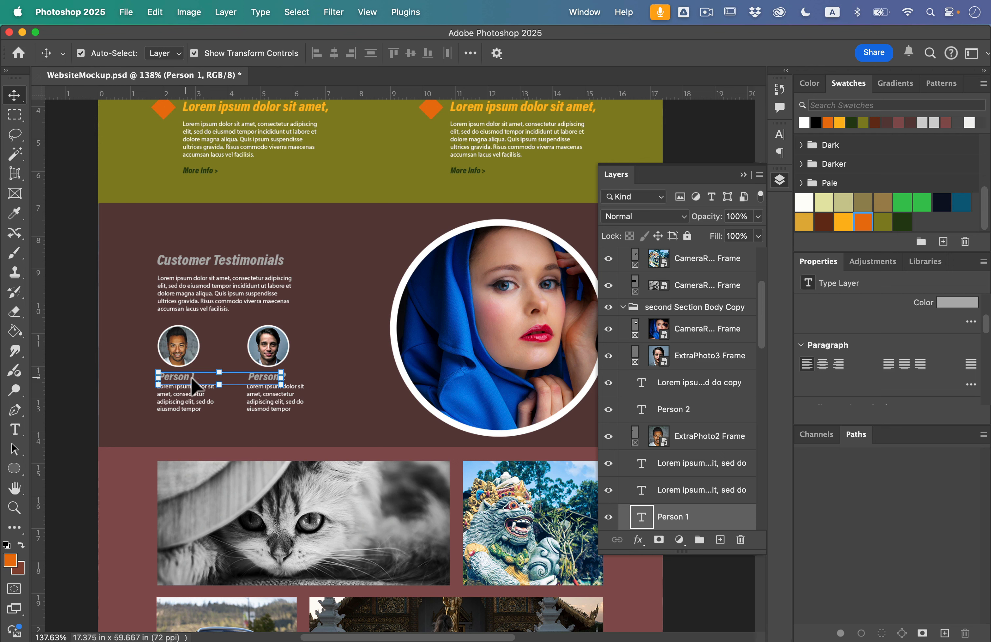
left_click(259, 379, "shift")
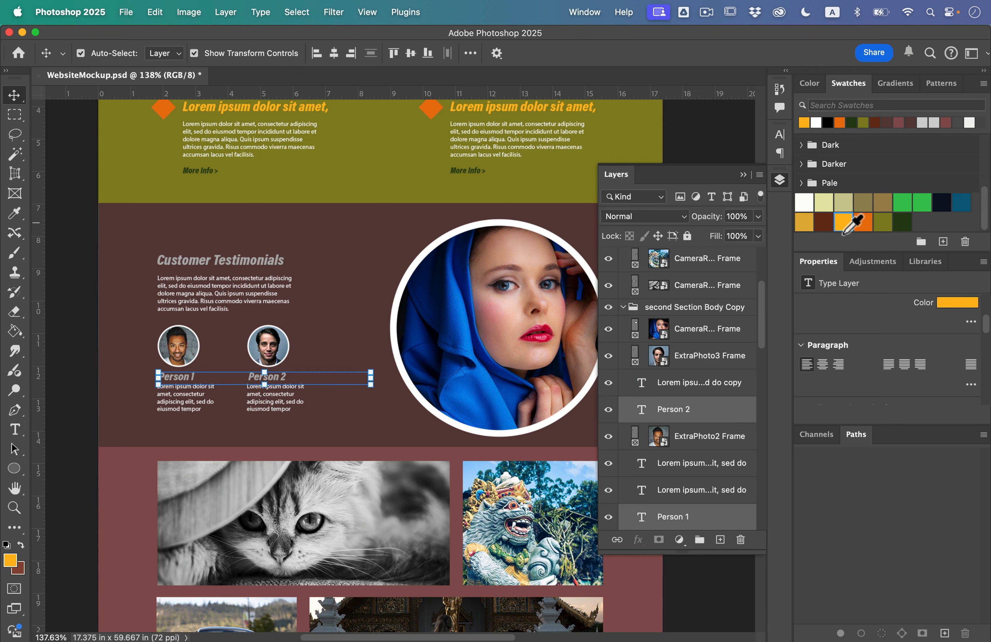
left_click(212, 257)
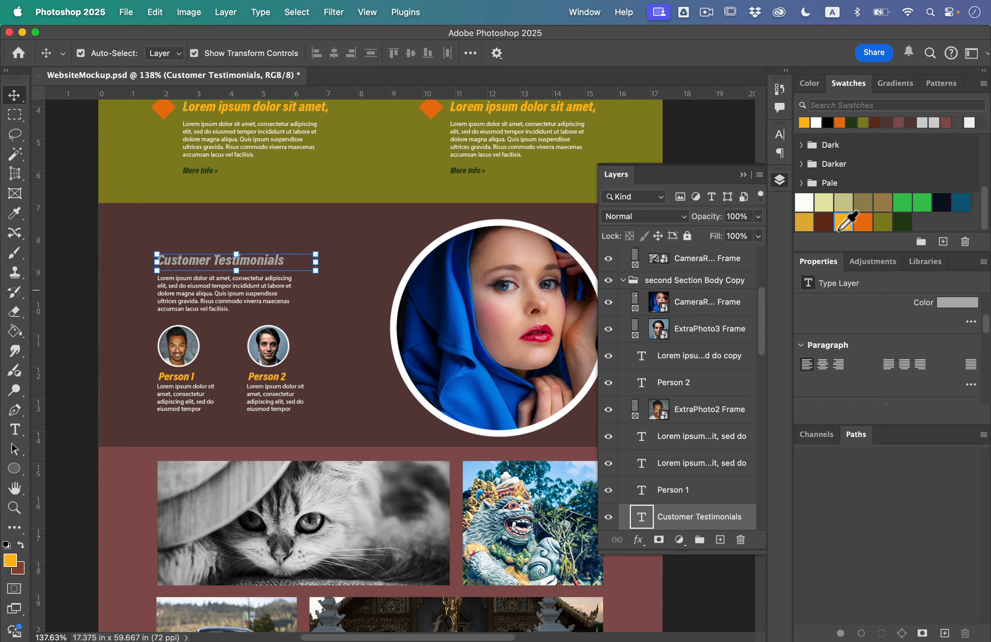
left_click(678, 141)
scroll(352, 246, "up", 4)
scroll(351, 246, "right", 2)
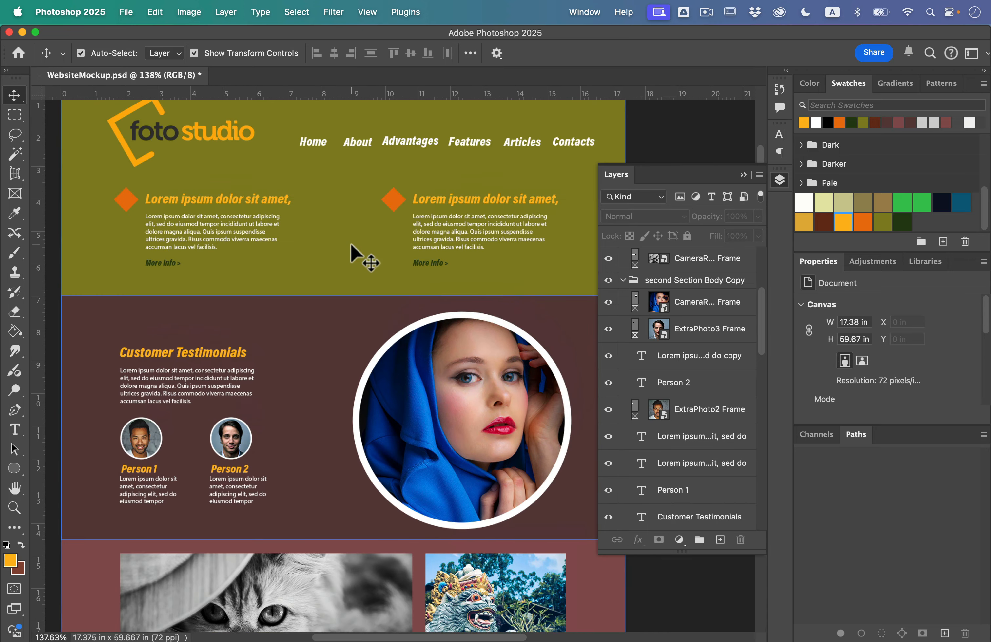
Step: Change the Section 2 fill behind the testimonials to the saved dark green swatch, #283f11, trying the orange swatch for comparison
scroll(351, 244, "down", 2)
scroll(349, 251, "down", 2)
left_click(333, 262)
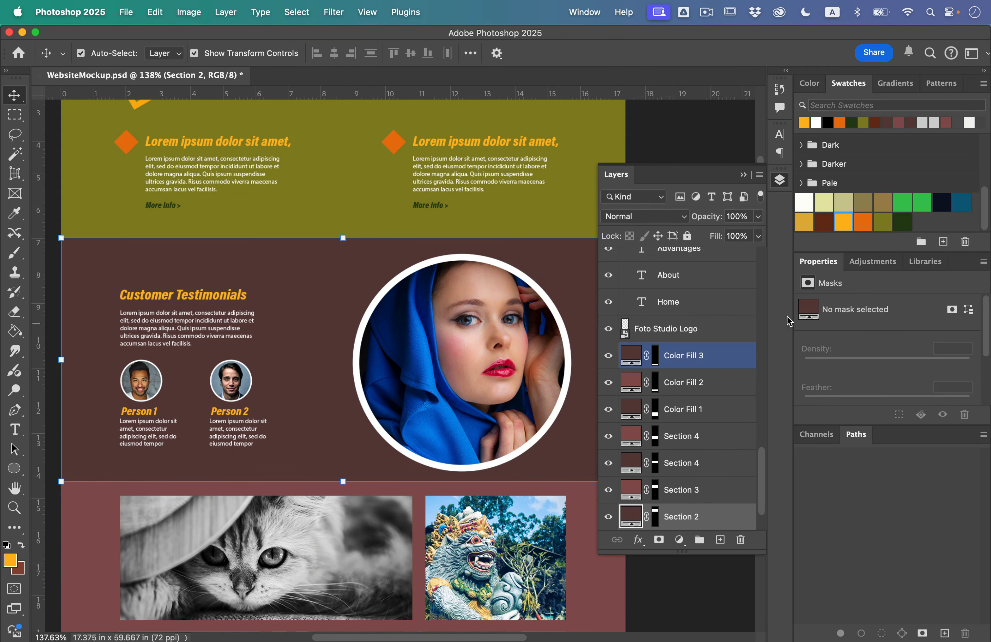
double_click(631, 516)
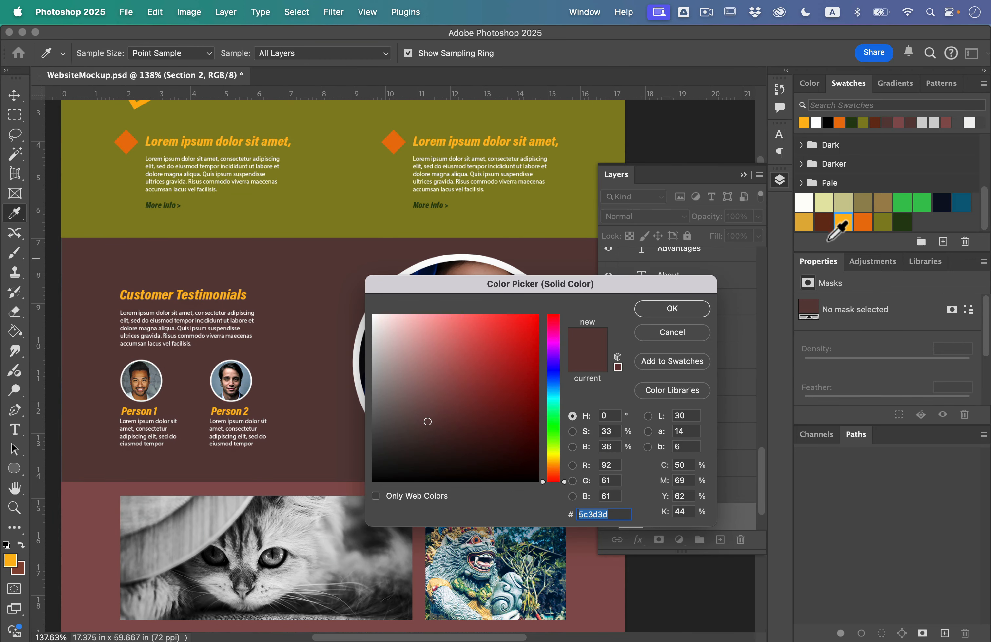
left_click(901, 225)
left_click(687, 139)
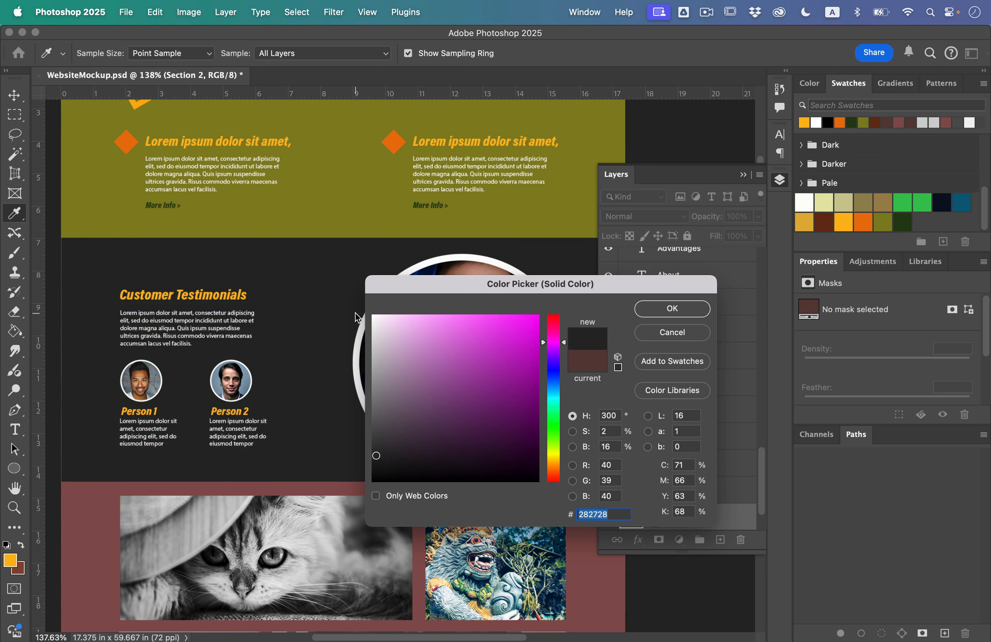
left_click(863, 223)
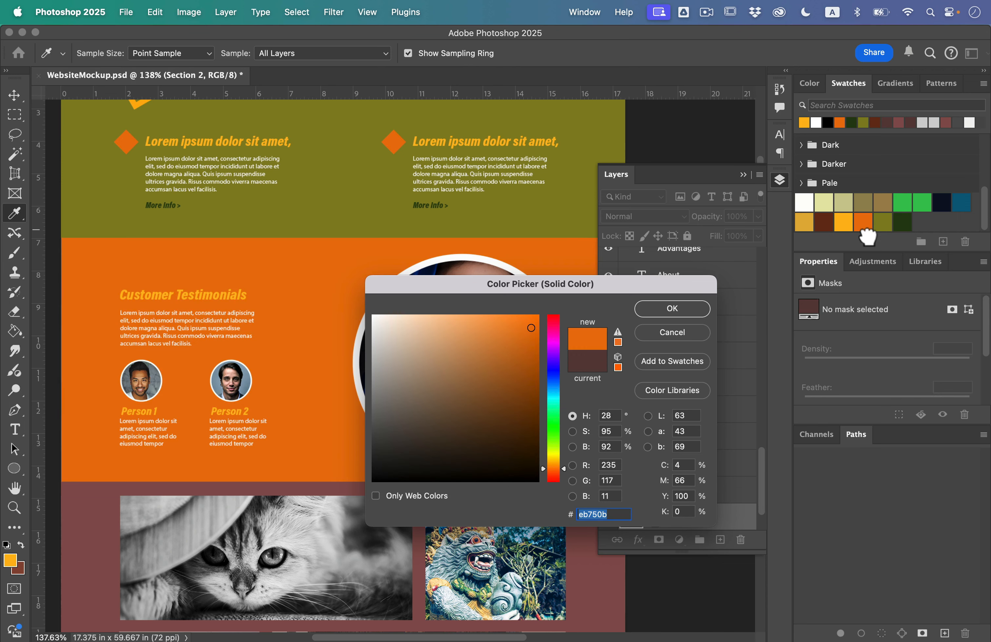
left_click(882, 222)
left_click(901, 224)
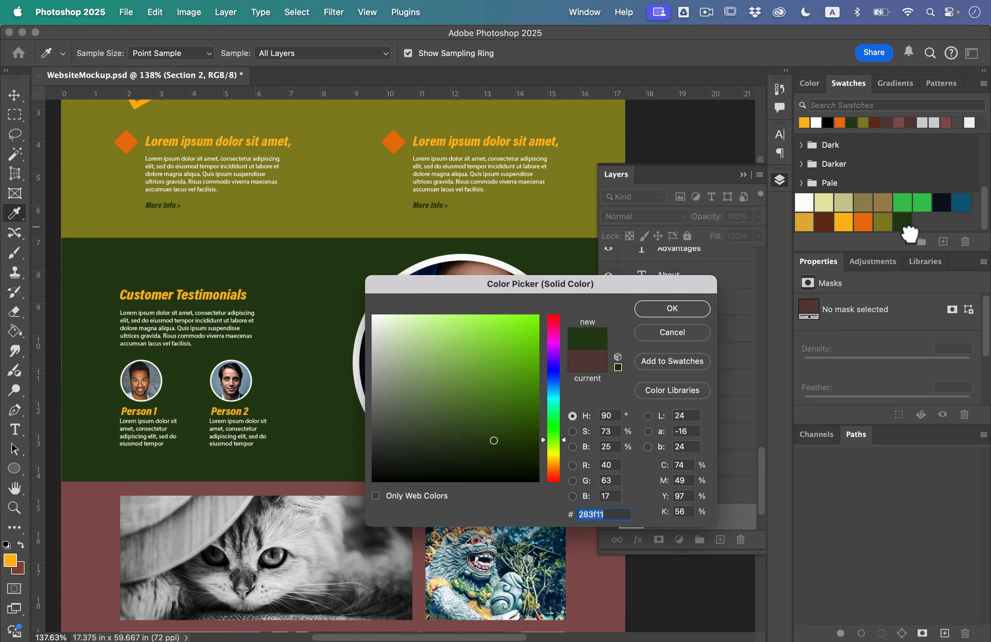
left_click(807, 225)
left_click(902, 225)
left_click(664, 309)
left_click(663, 130)
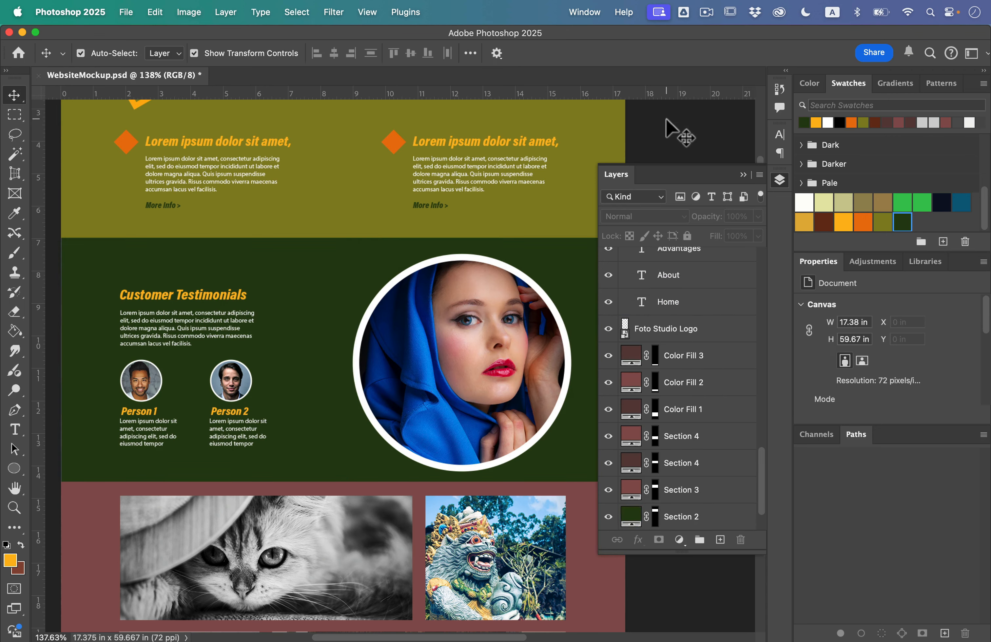
Step: Change the Section 3 fill behind the photo gallery to the saved olive swatch, #878423, trying the orange swatch for comparison
scroll(478, 266, "down", 3)
scroll(299, 488, "down", 10)
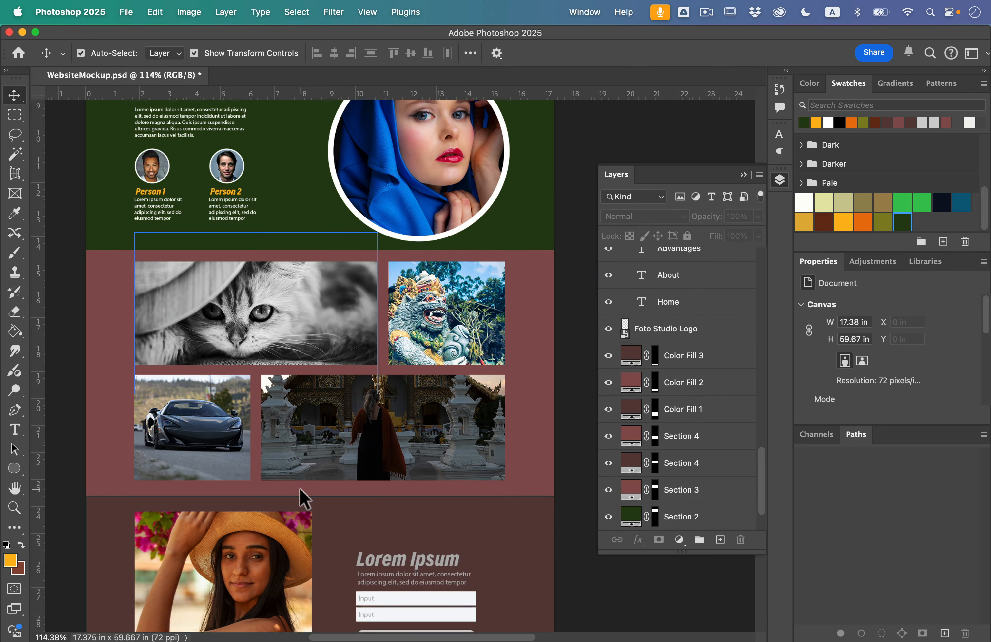
scroll(299, 487, "right", 2)
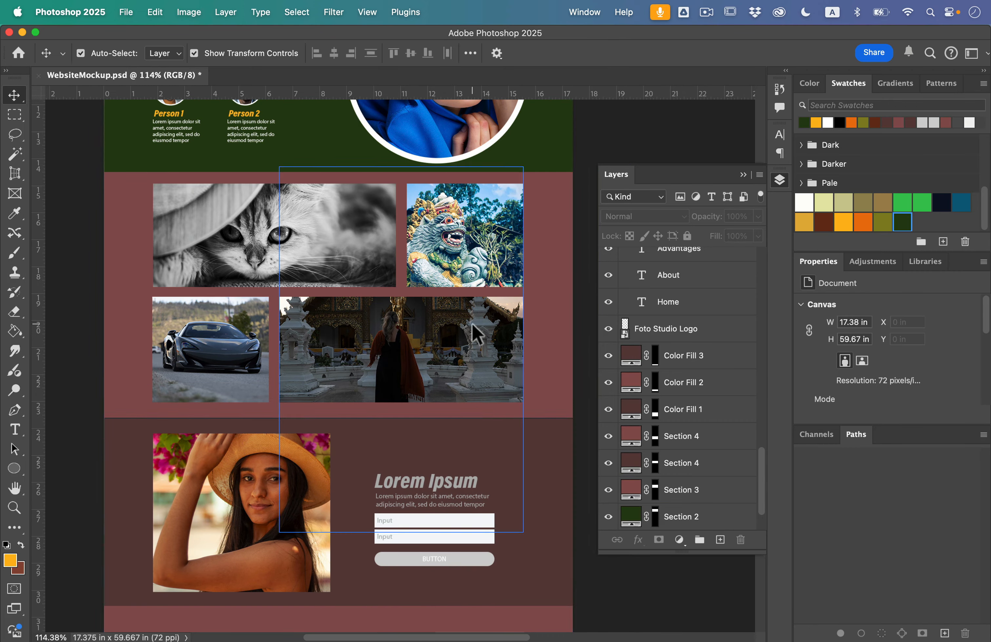
left_click(547, 320)
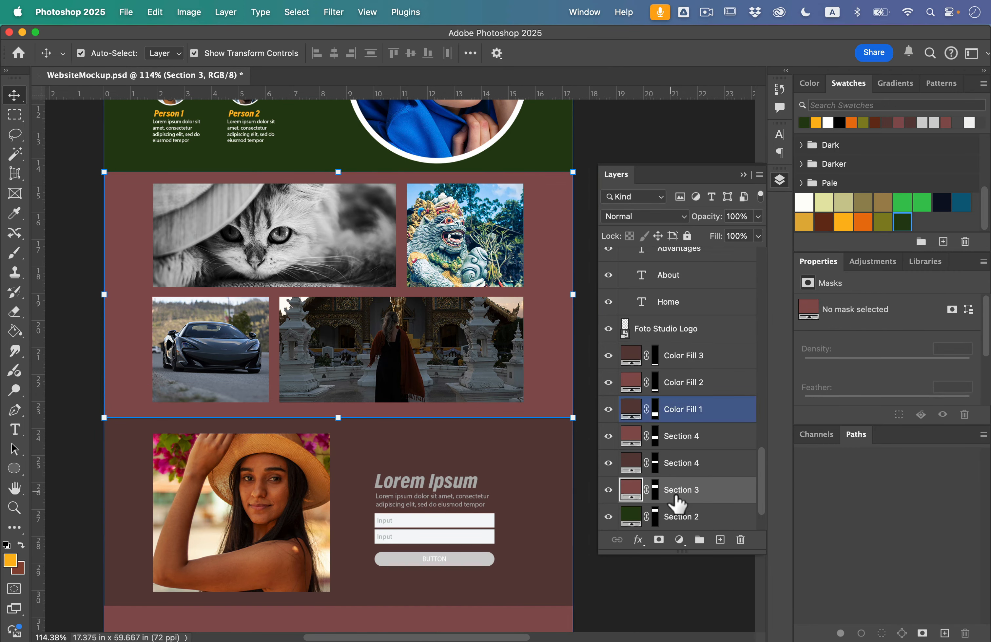
scroll(674, 504, "down", 2)
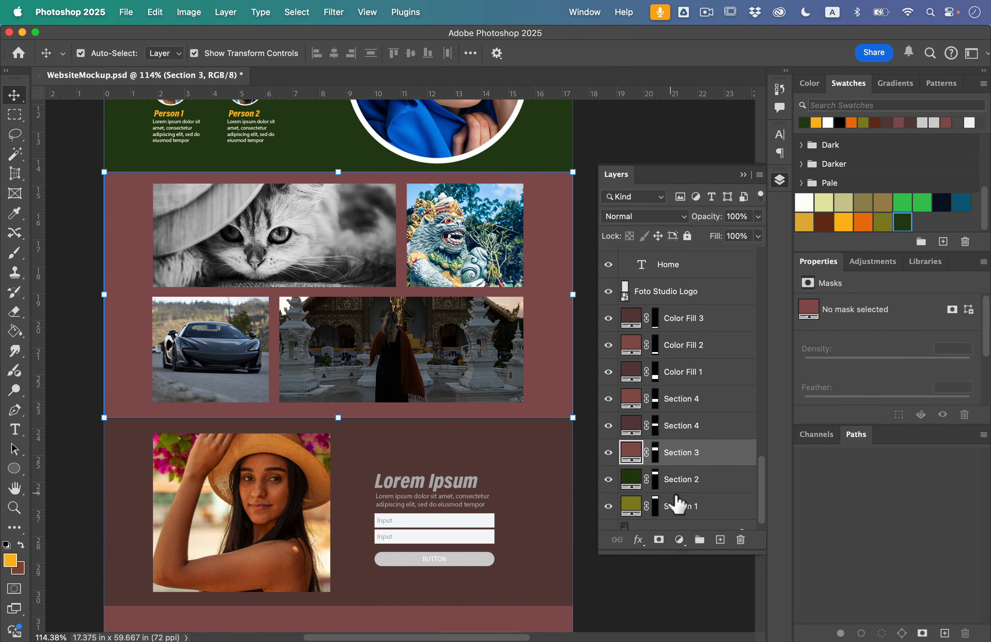
double_click(635, 443)
left_click(882, 230)
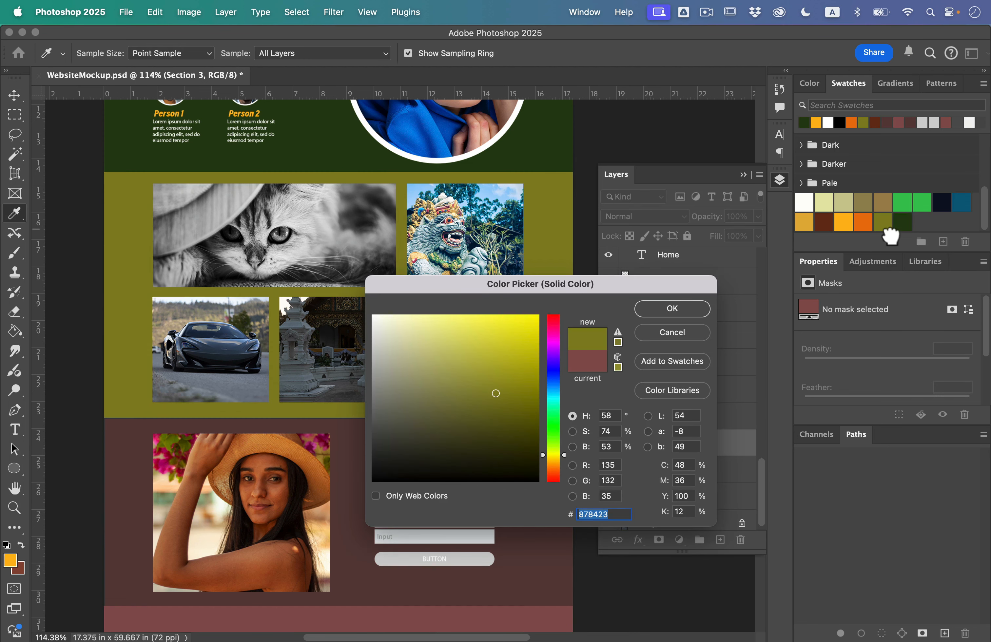
left_click(863, 224)
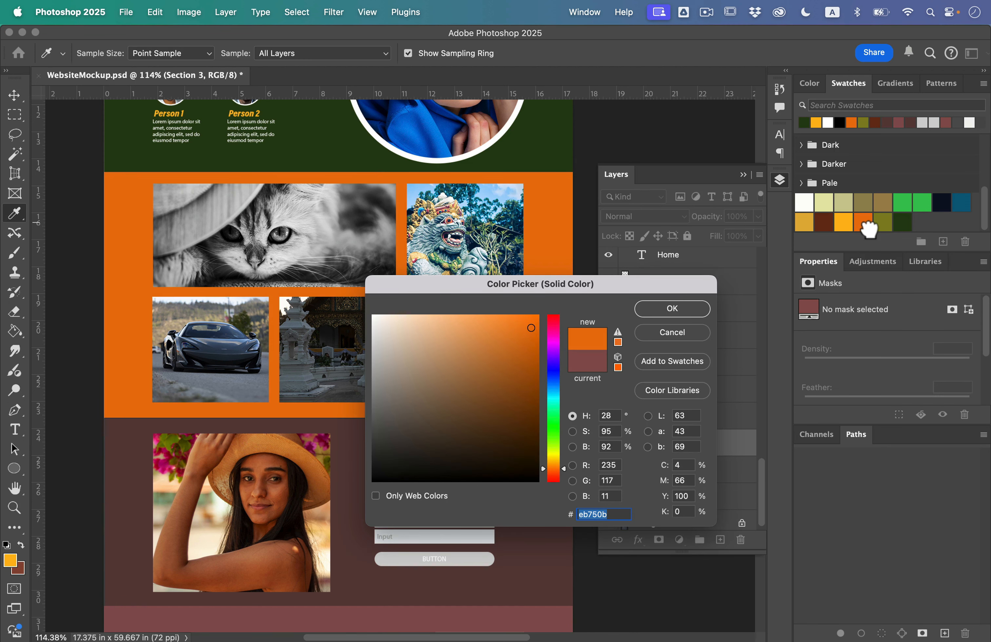
left_click(884, 227)
left_click(671, 310)
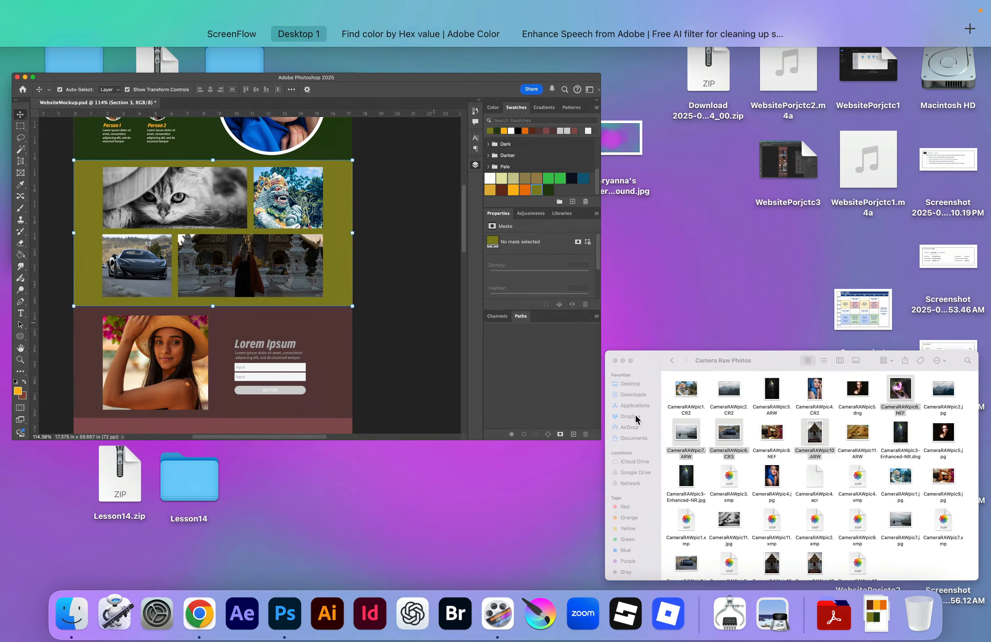
Step: Switch to Finder, open the Extra Photos folder and preview the textures ExtraPhoto6.jpg and ExtraPhoto7.jpg
left_click(636, 418)
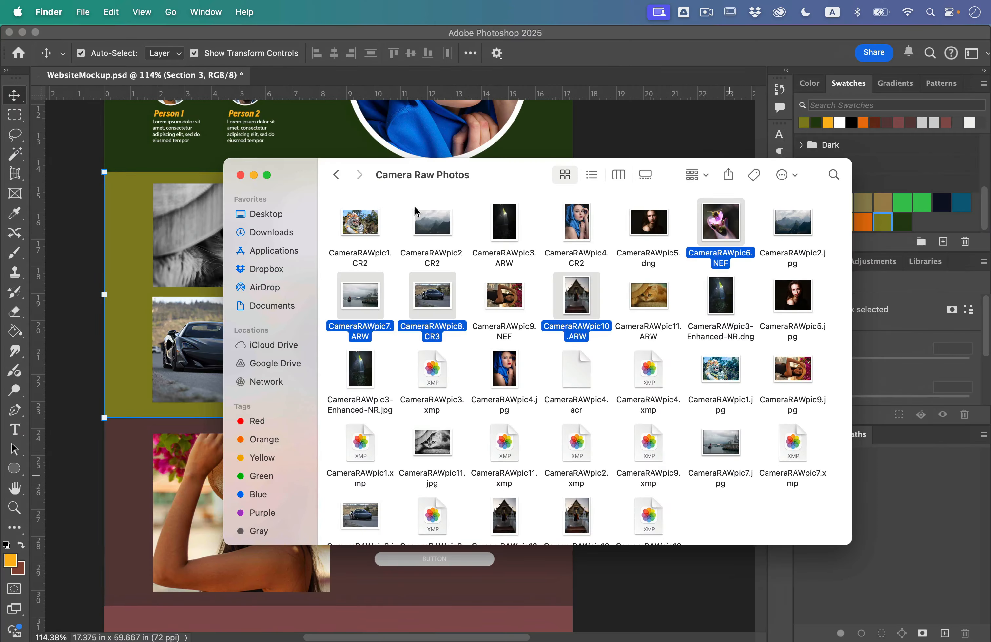
left_click(336, 175)
double_click(584, 221)
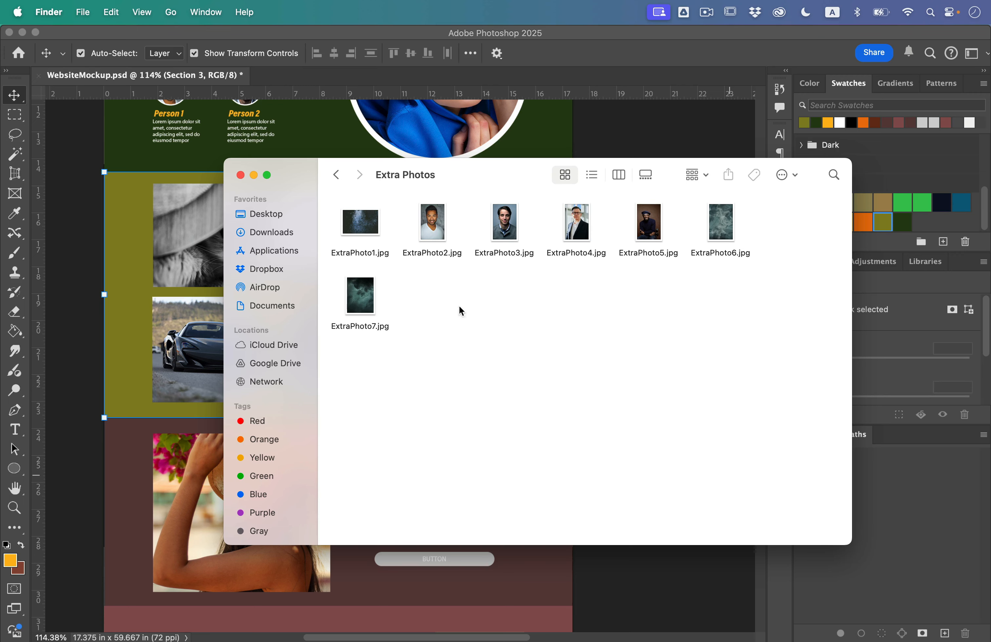
left_click(702, 236)
key("space")
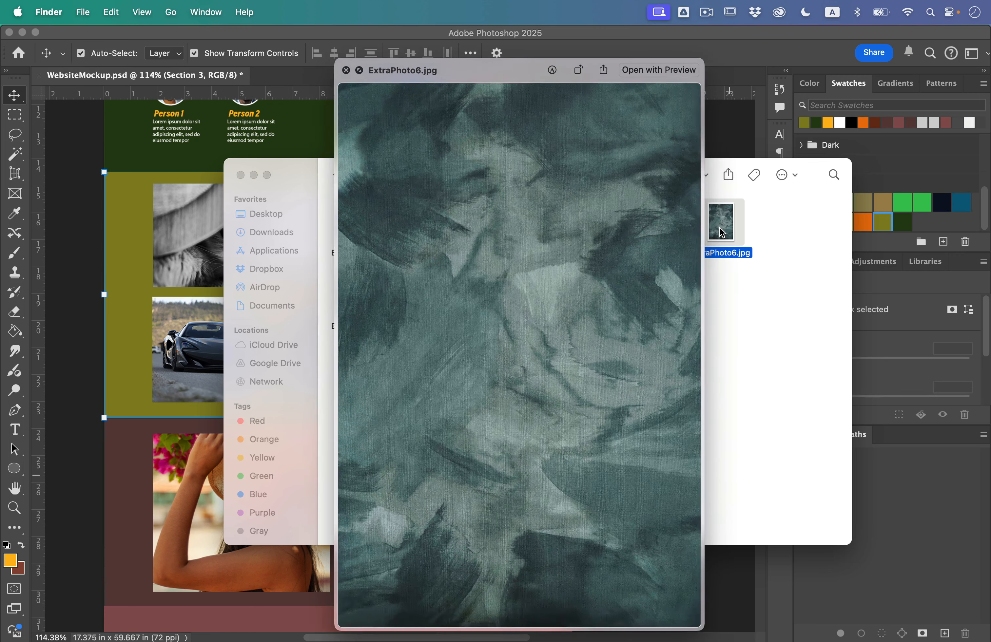
key("space")
left_click(359, 293)
key("space")
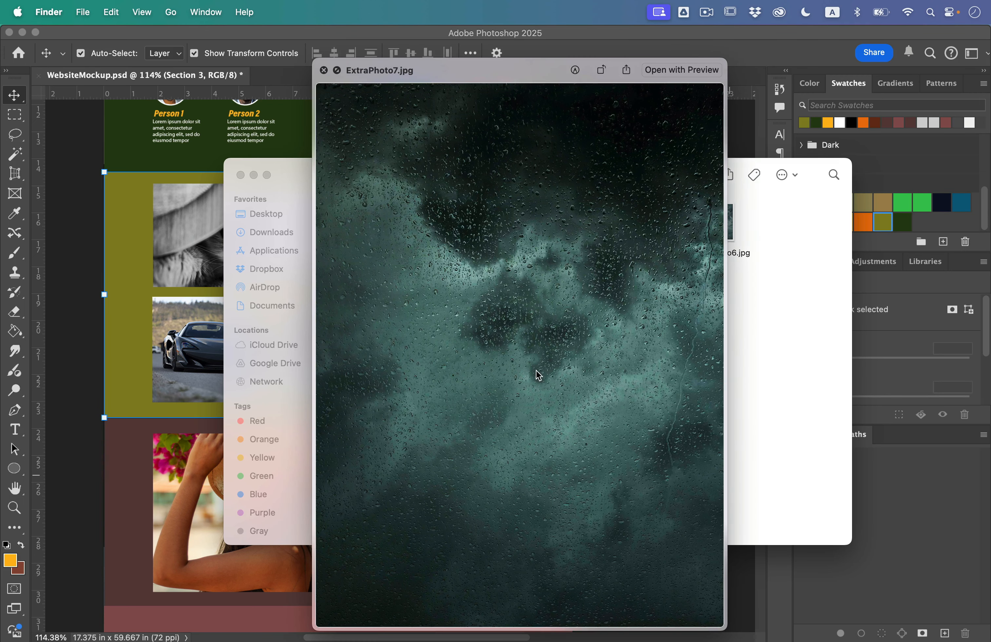
key("space")
left_click(715, 227)
key("space")
key("space")
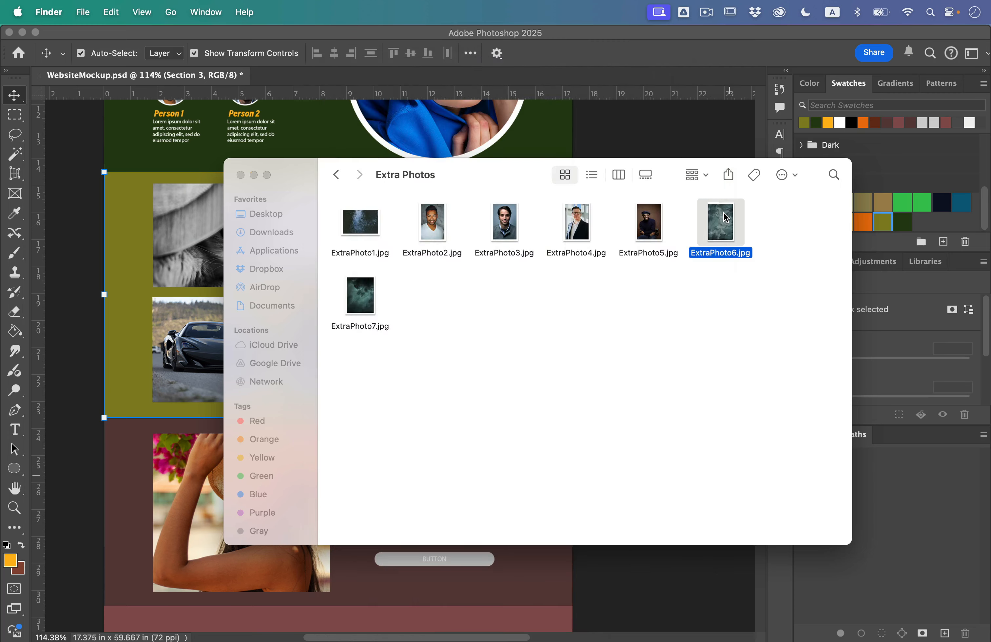
Step: Try to place ExtraPhoto6.jpg from Finder into the photo gallery section of the Photoshop mockup
left_click_drag(725, 221, 193, 301)
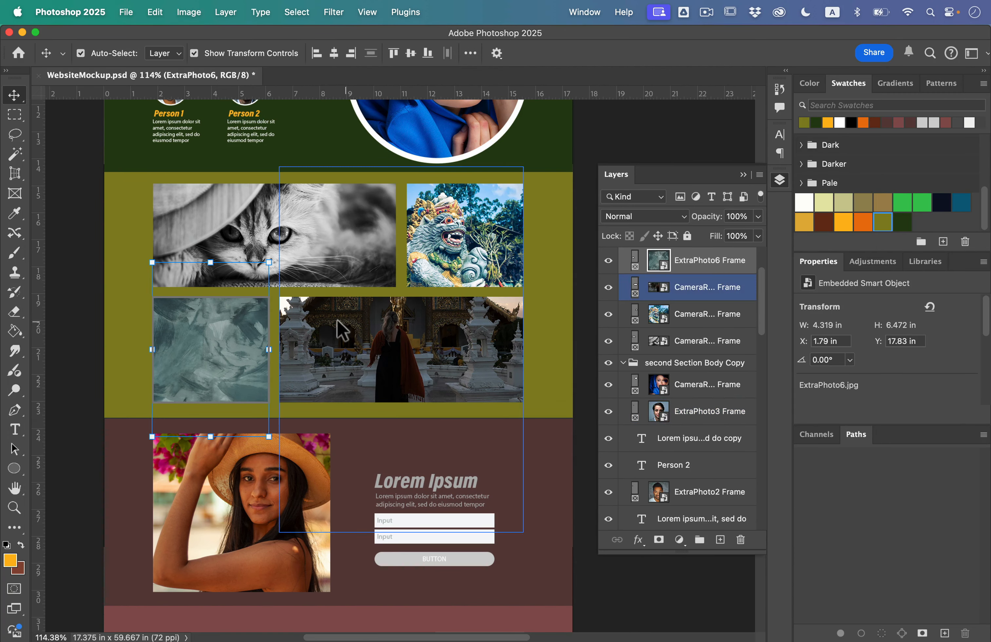
key("super+z")
key("ctrl+Up")
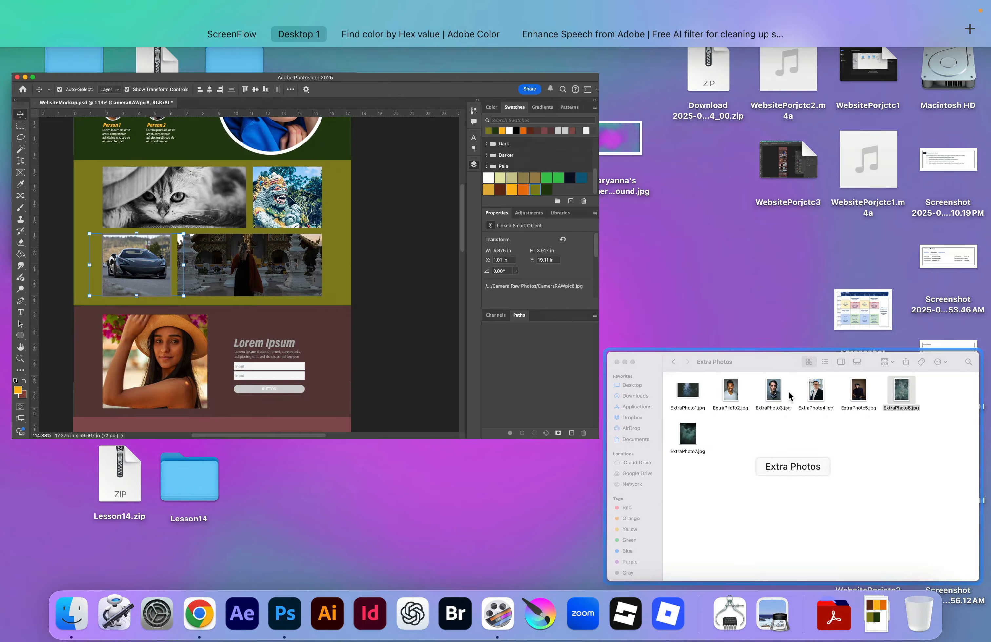
left_click(686, 441)
left_click(70, 295)
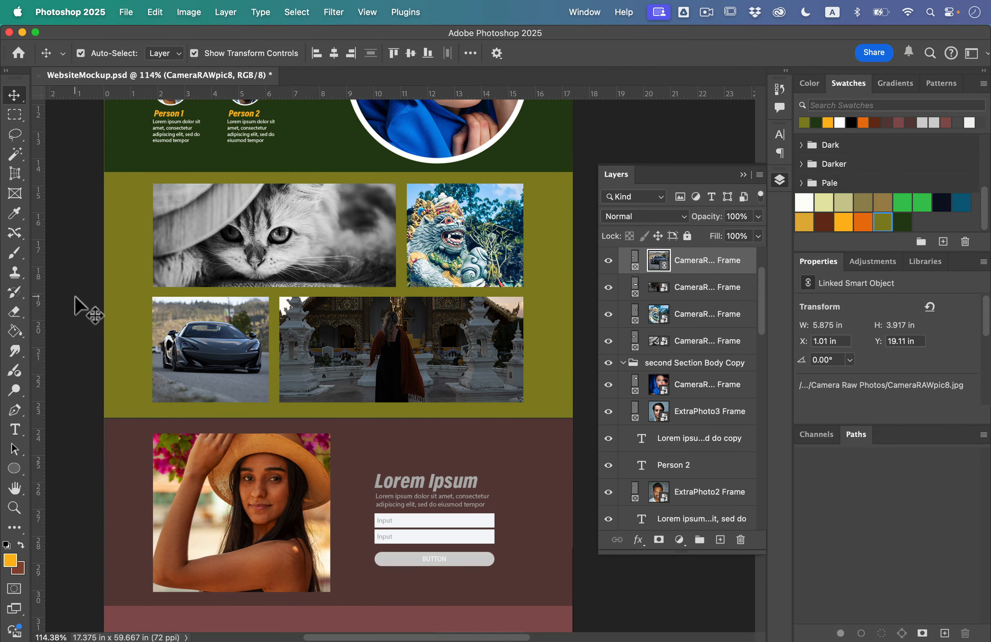
Step: Place ExtraPhoto7.jpg from Finder directly above the Section 3 layer and clip it to Section 3 with a clipping mask
scroll(688, 438, "down", 5)
left_click(704, 438)
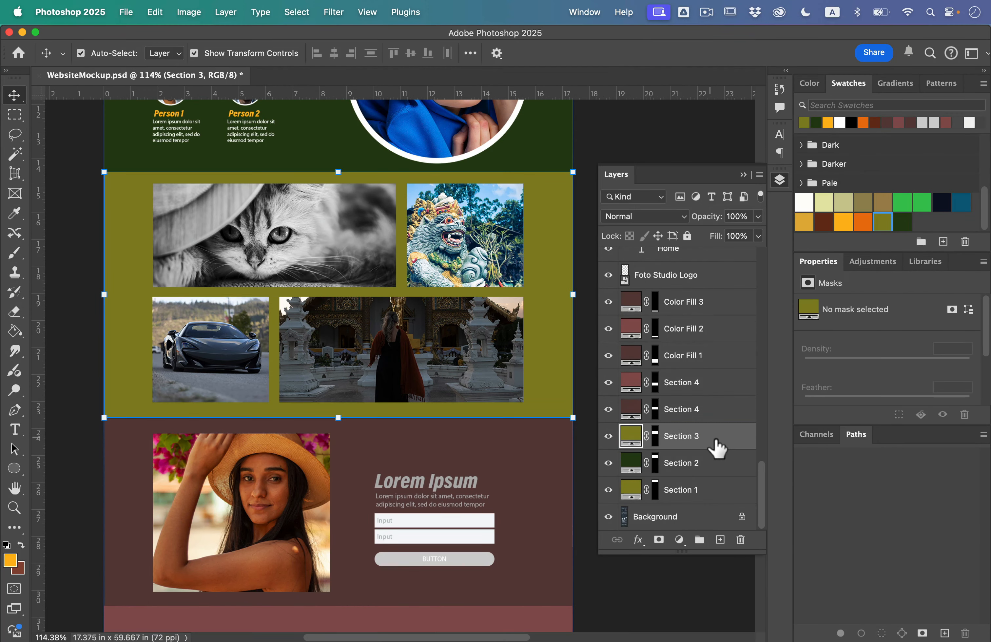
key("ctrl+Up")
left_click(741, 501)
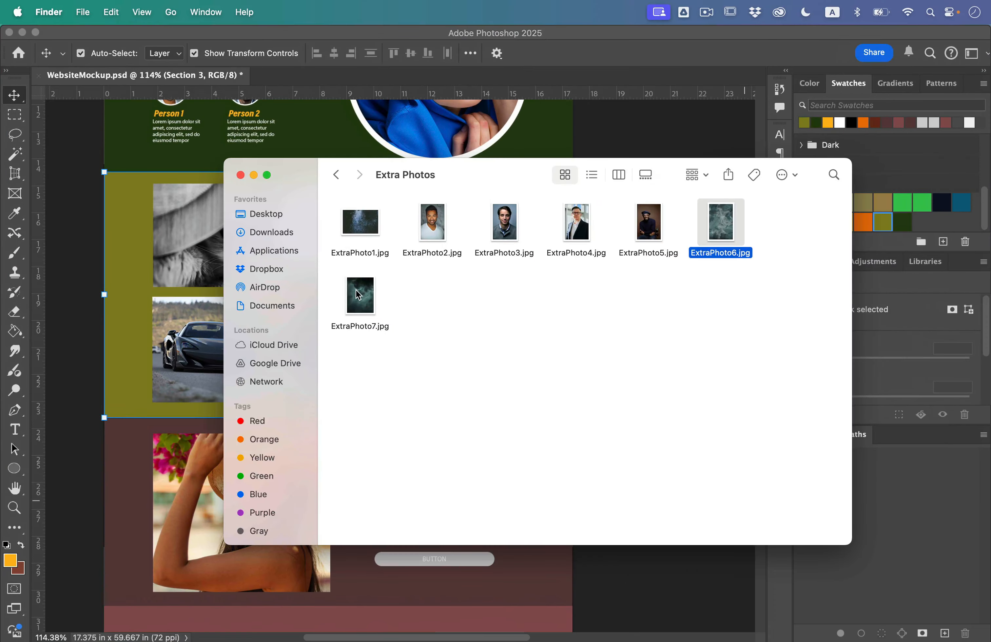
left_click_drag(356, 290, 122, 309)
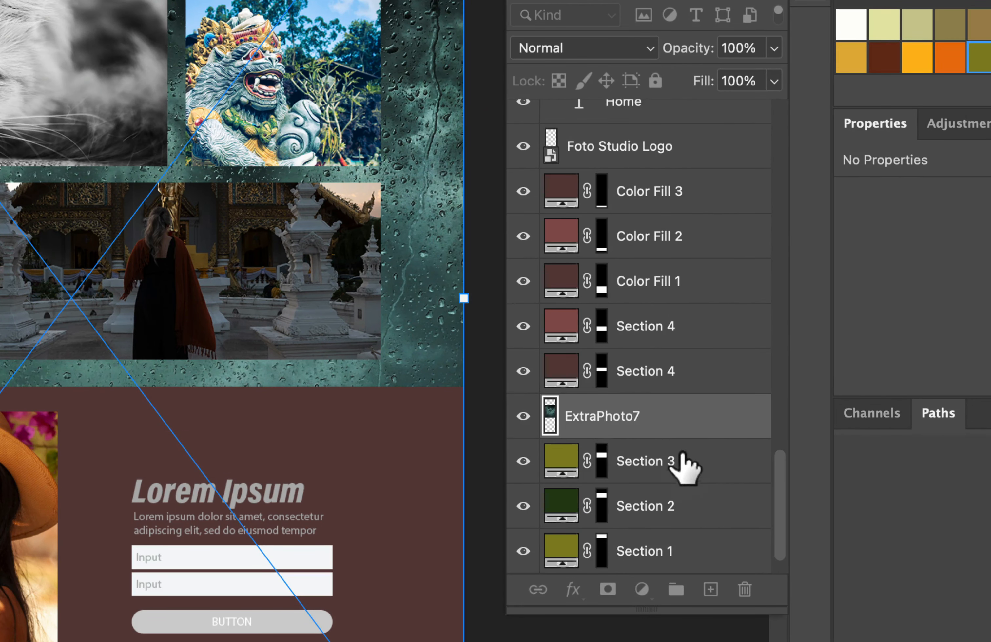
left_click(686, 454)
left_click(682, 421)
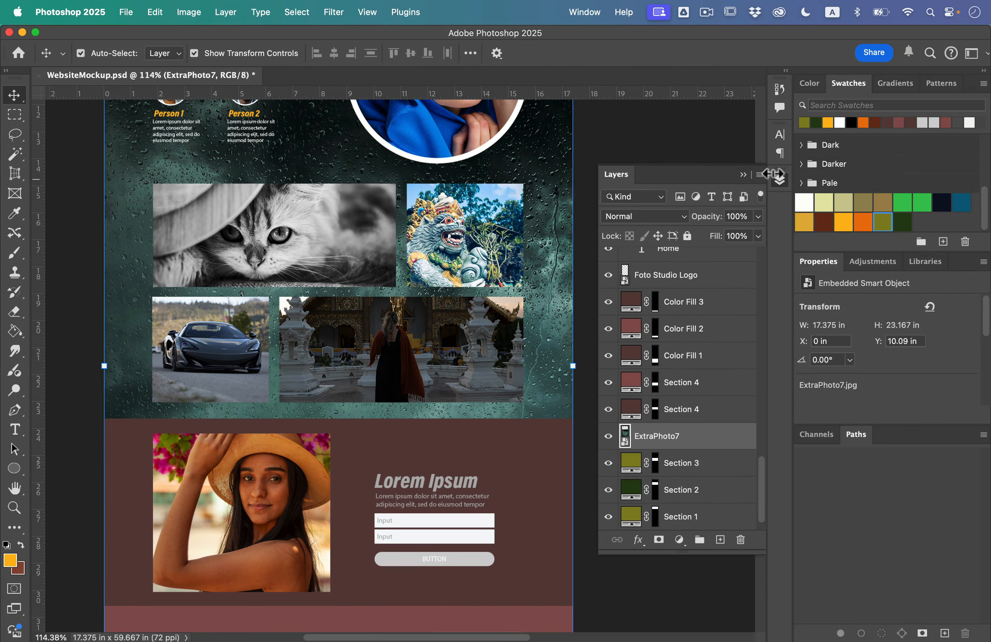
left_click(758, 174)
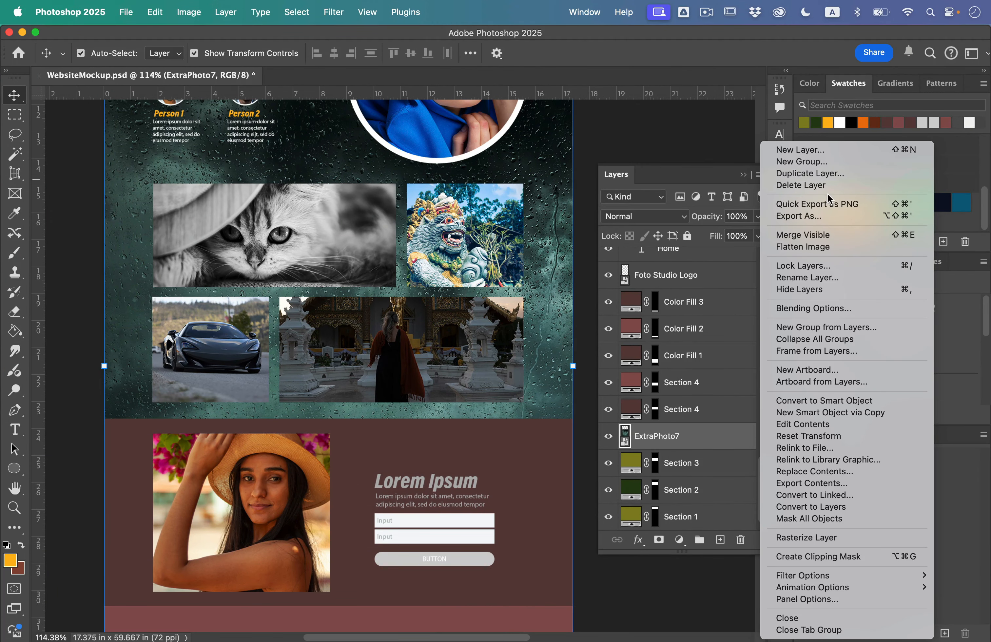
left_click(847, 557)
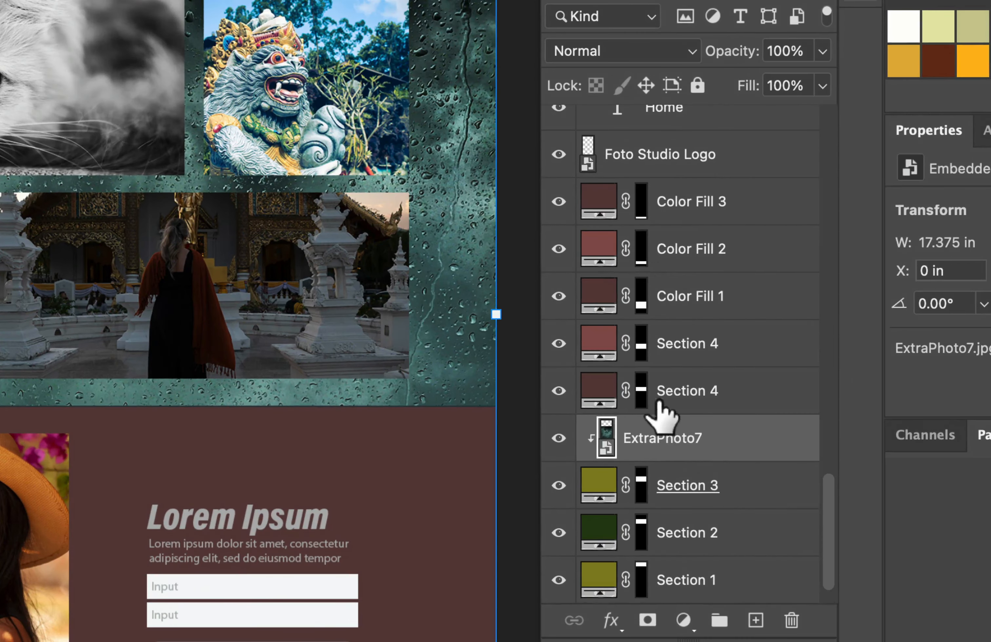
Step: Set the ExtraPhoto7 layer's blend mode to Overlay, trying Darken for comparison
left_click(663, 205)
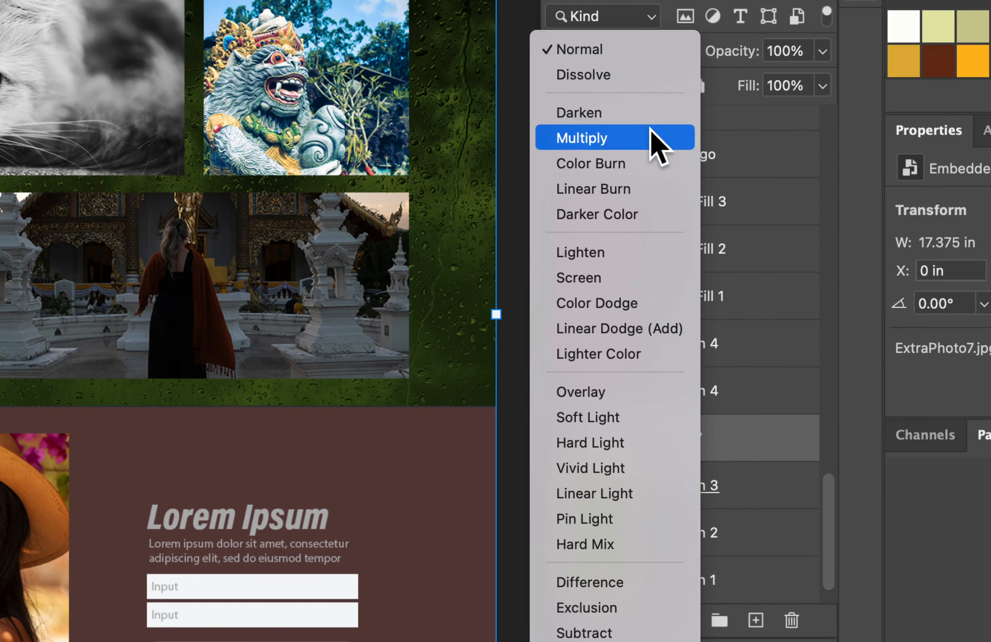
left_click(651, 113)
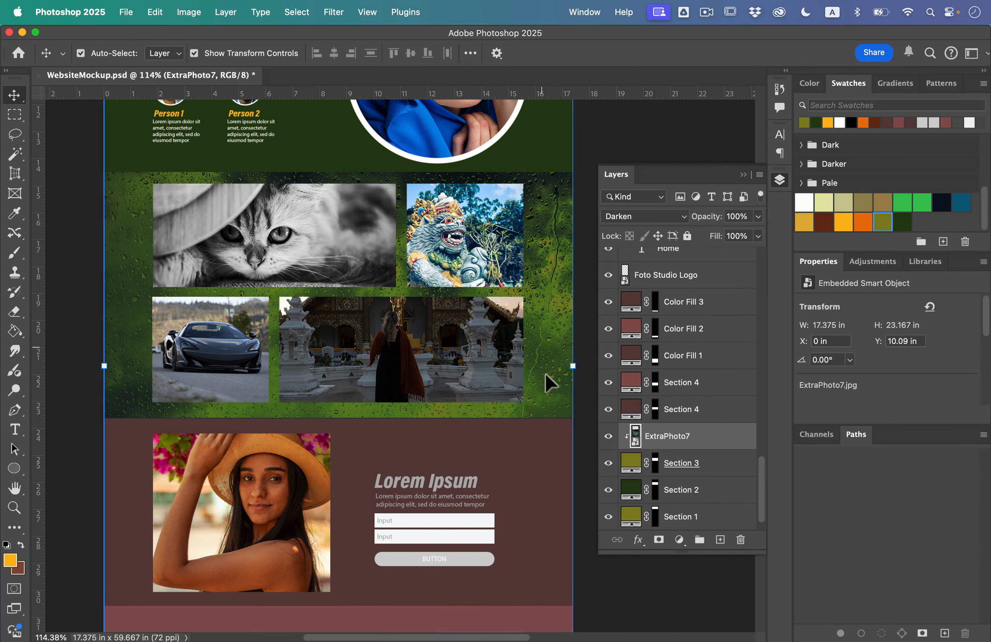
left_click(667, 215)
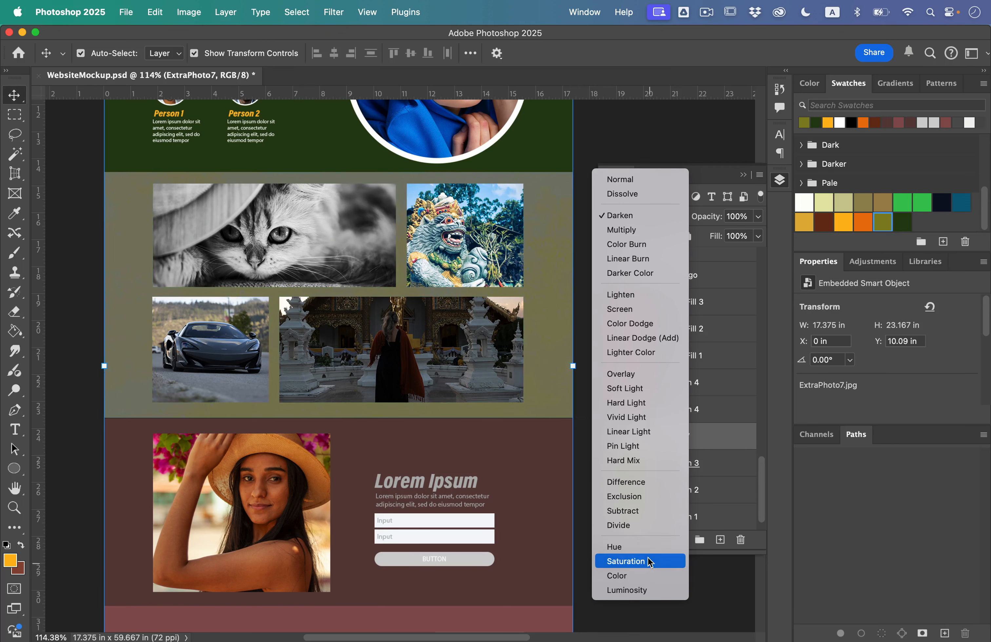
left_click(644, 378)
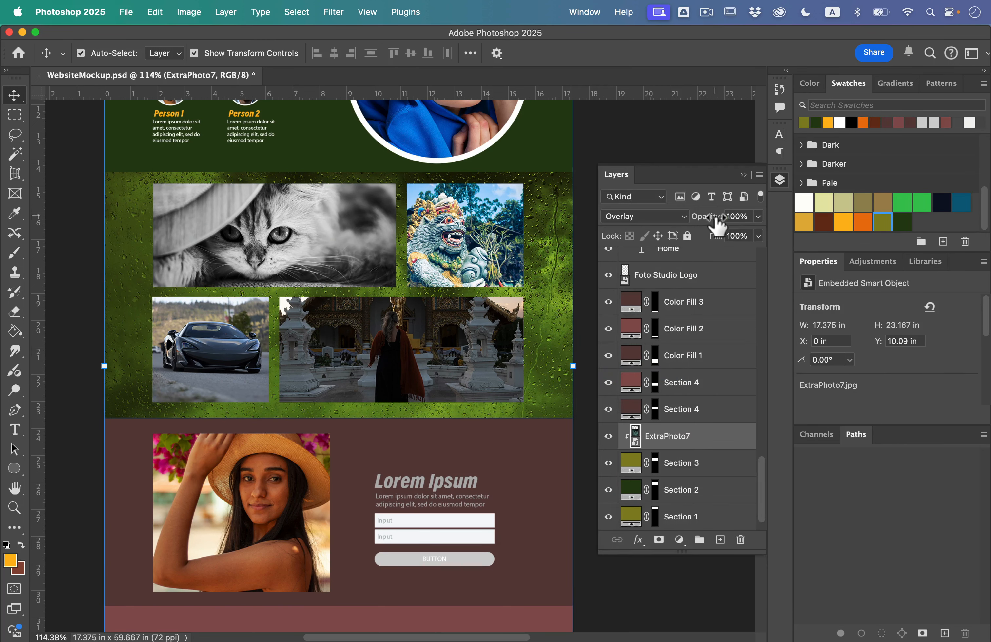
Step: Reduce the ExtraPhoto7 texture layer's opacity to 48%
left_click_drag(696, 225, 686, 227)
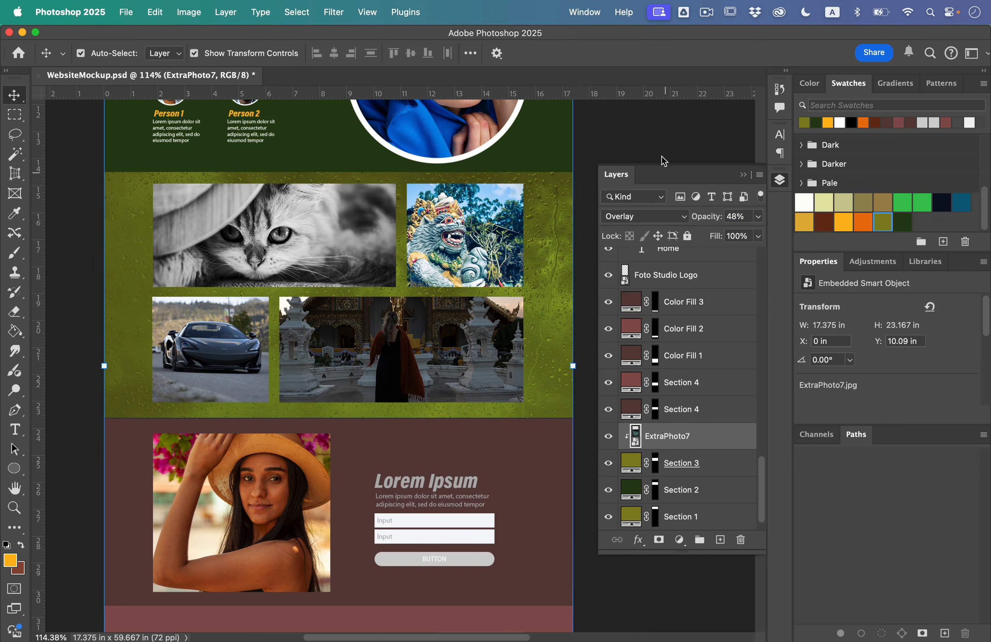
left_click(585, 215)
scroll(524, 247, "down", 5)
scroll(524, 247, "up", 3)
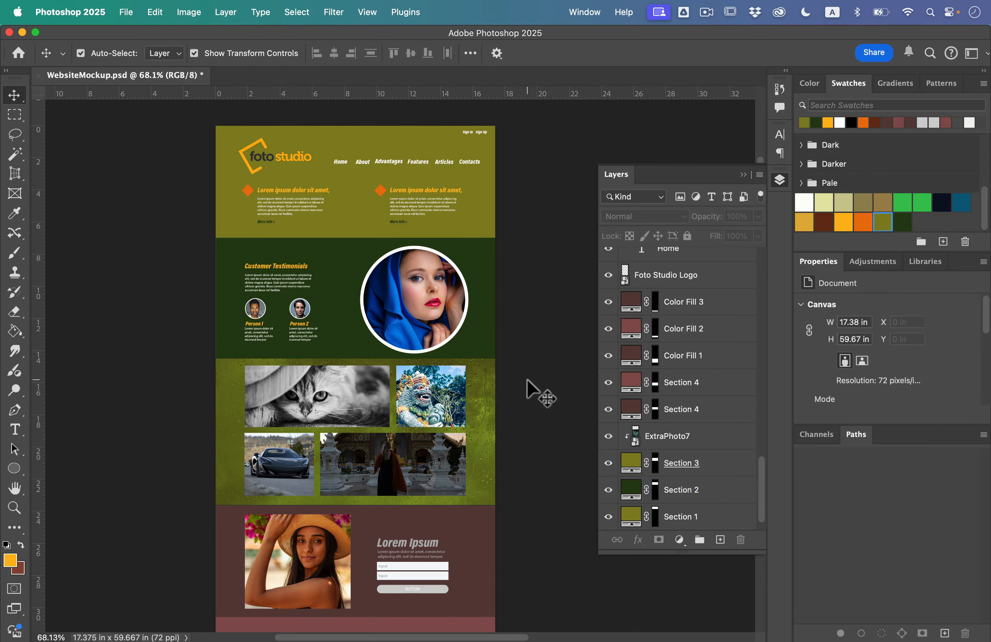
scroll(527, 380, "down", 10)
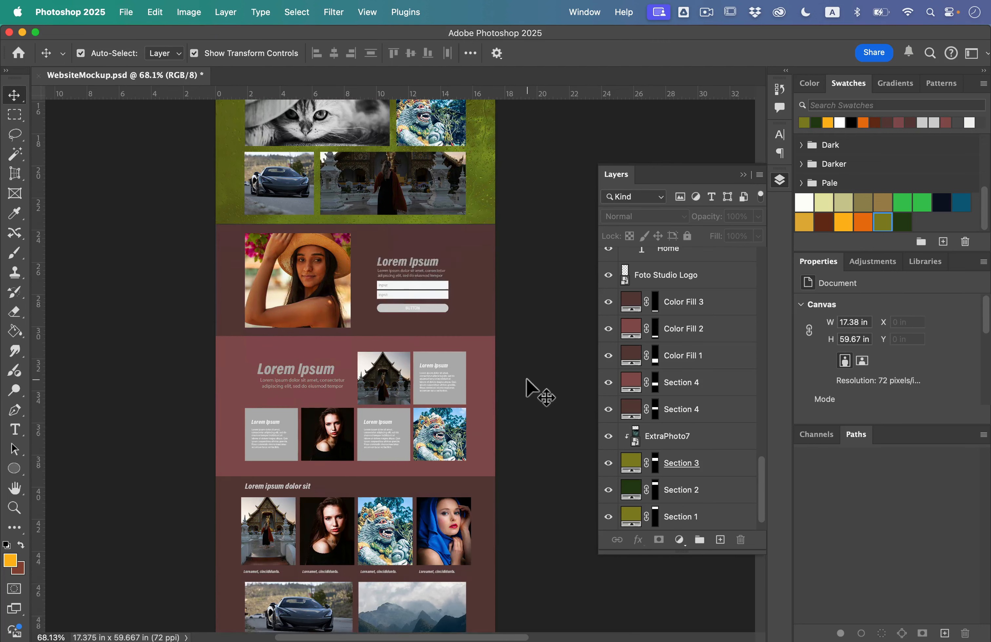
scroll(526, 380, "up", 10)
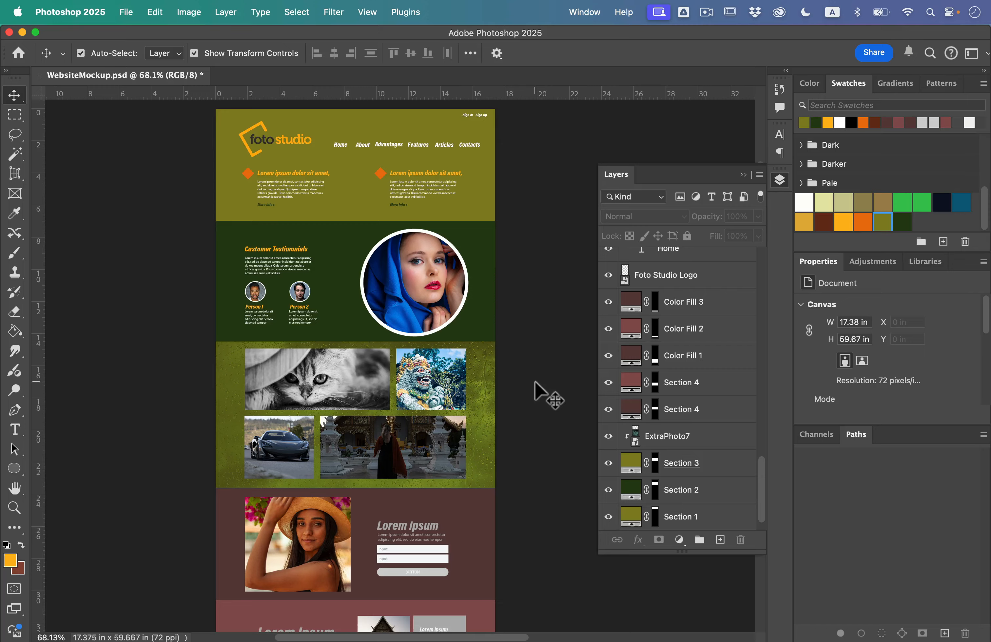
scroll(535, 383, "down", 6)
left_click(646, 284)
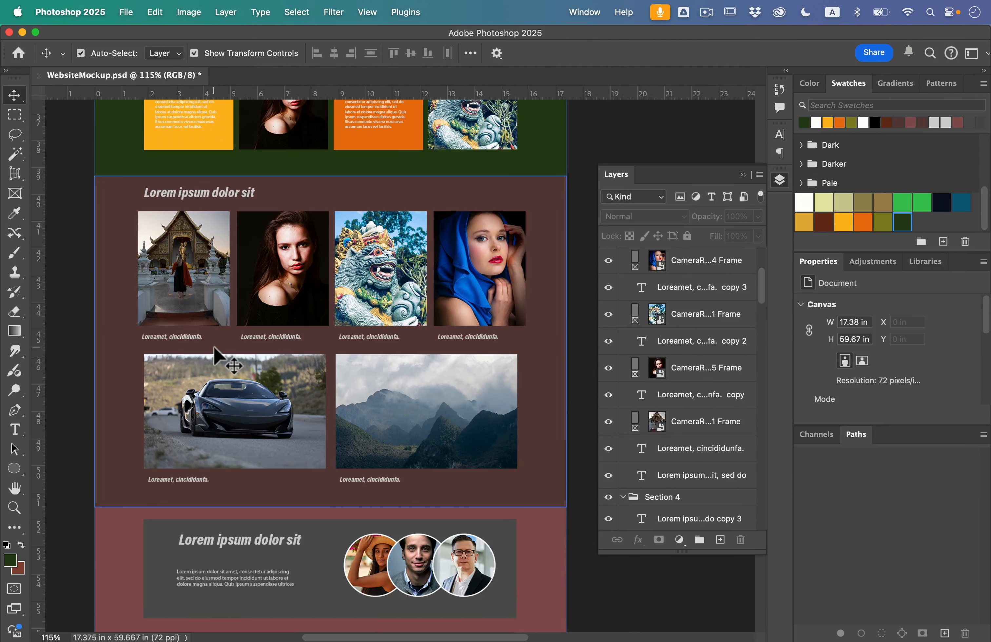
Step: Draw a dark green rectangle of about 245 × 306 px over the temple photo beneath the "Lorem ipsum dolor sit" heading
left_click(163, 302)
left_click(361, 279)
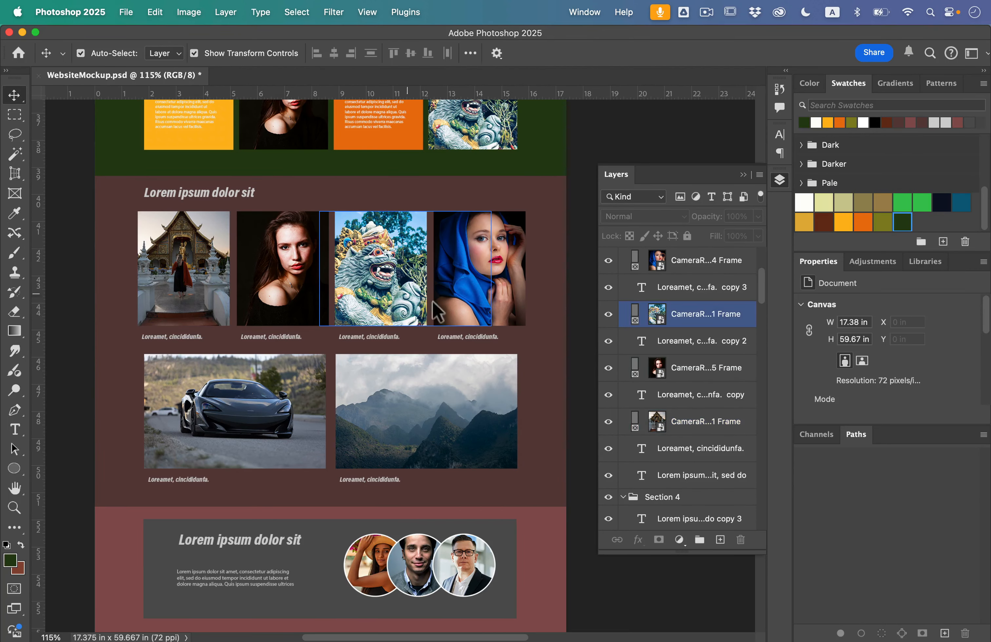
scroll(326, 357, "up", 3)
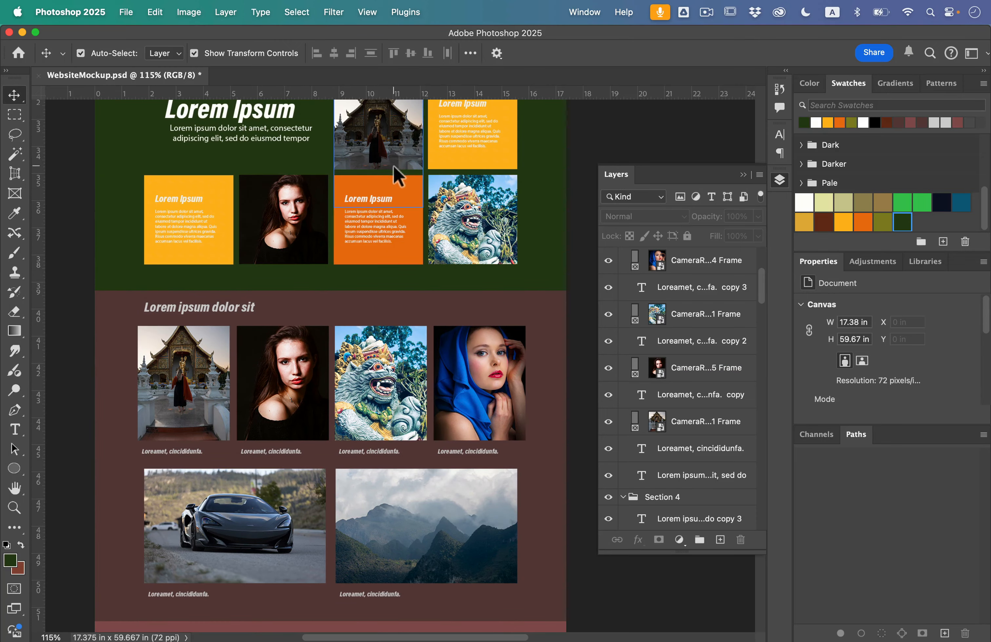
left_click(293, 419)
scroll(293, 419, "down", 3)
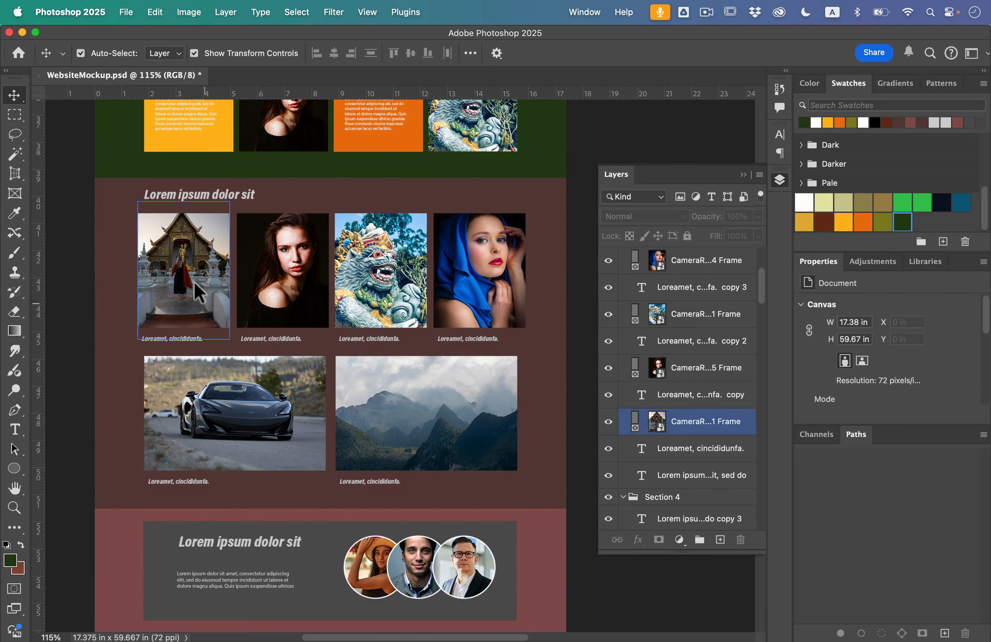
key("super+plus")
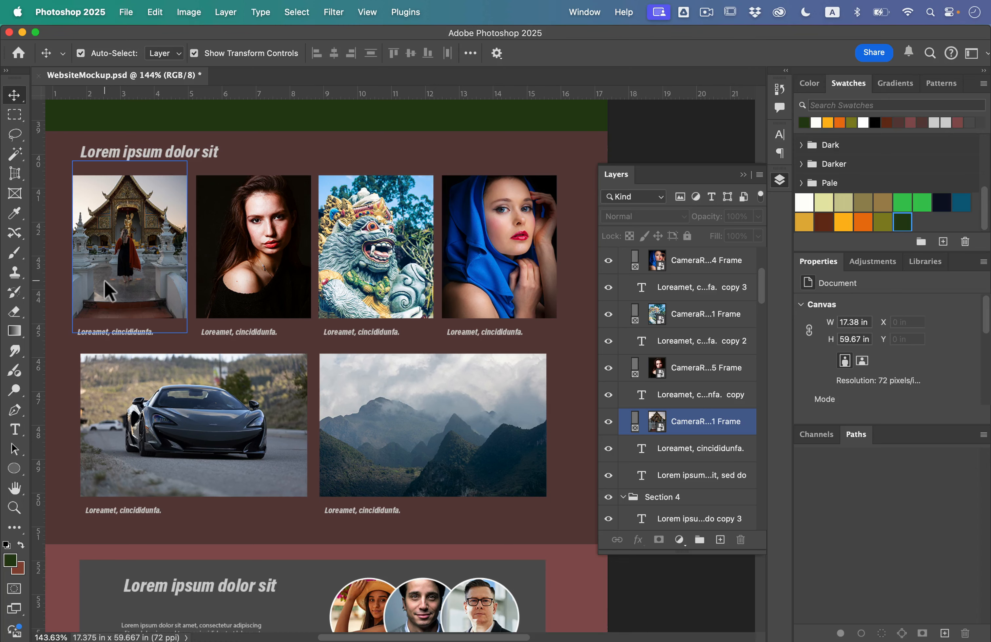
scroll(107, 291, "left", 2)
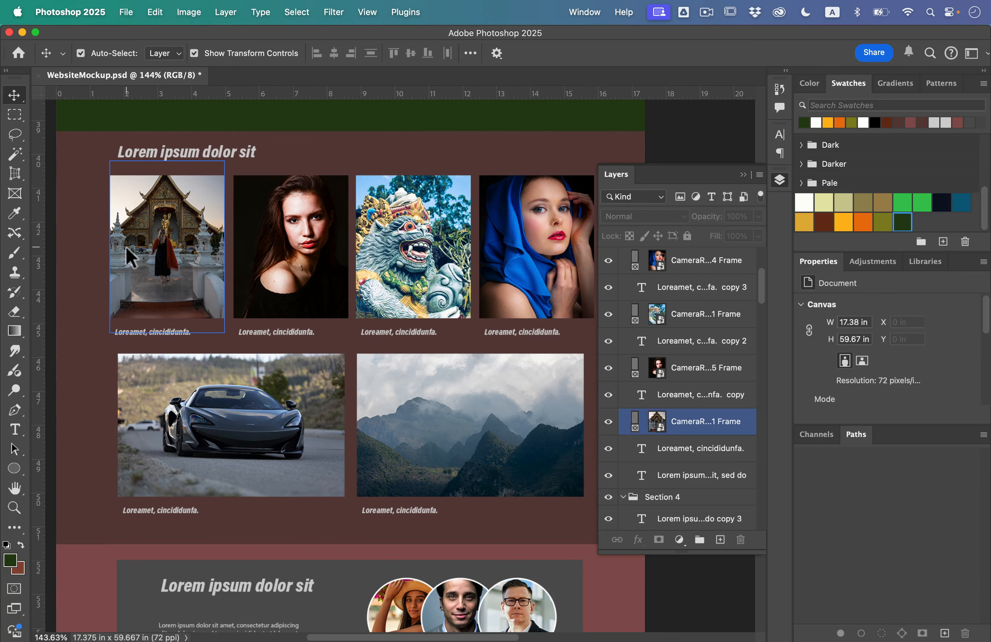
left_click(206, 234)
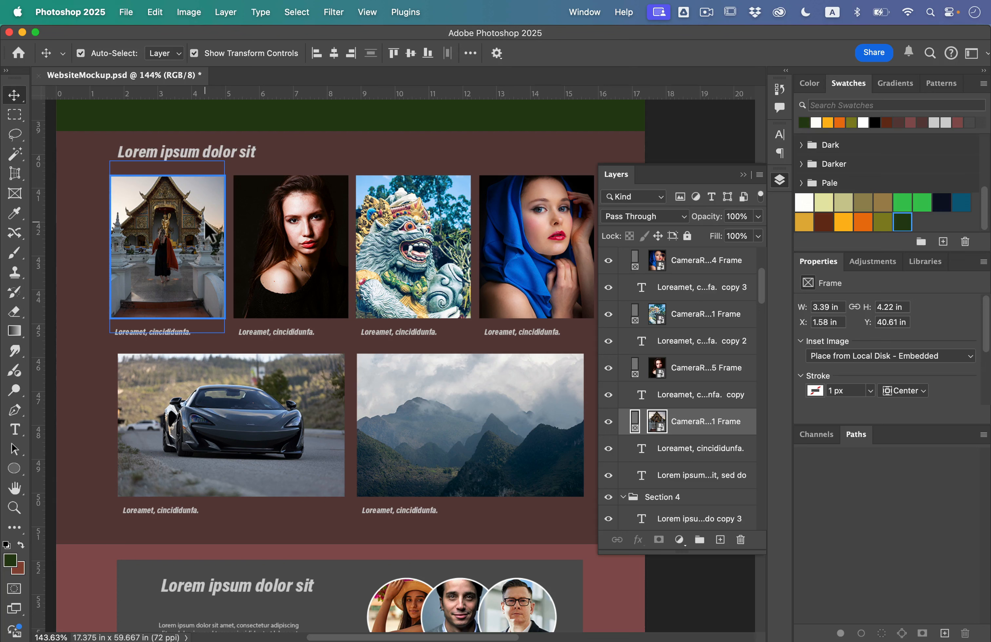
left_click(11, 469)
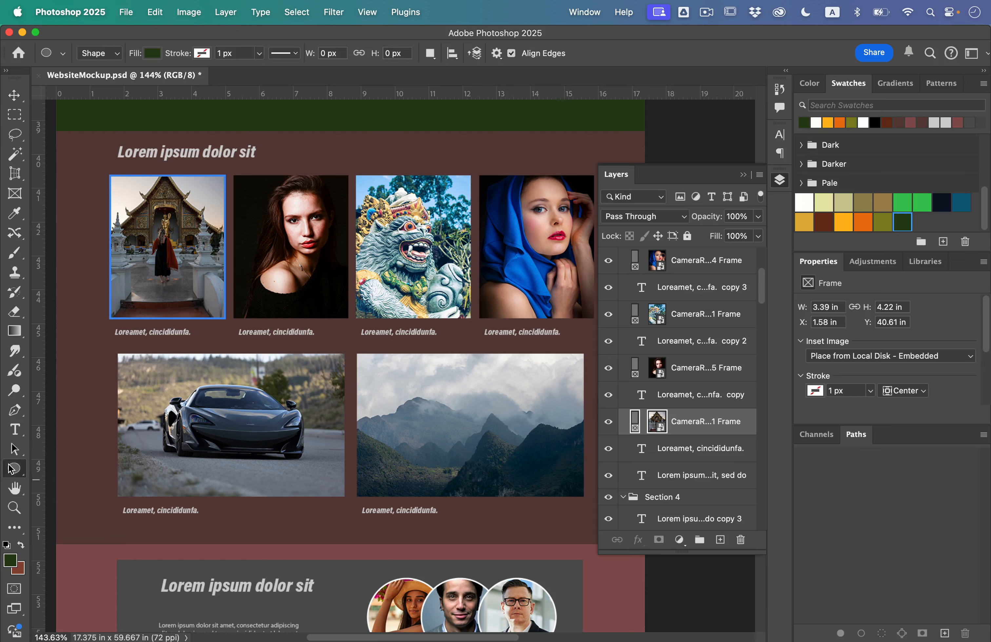
left_click(62, 467)
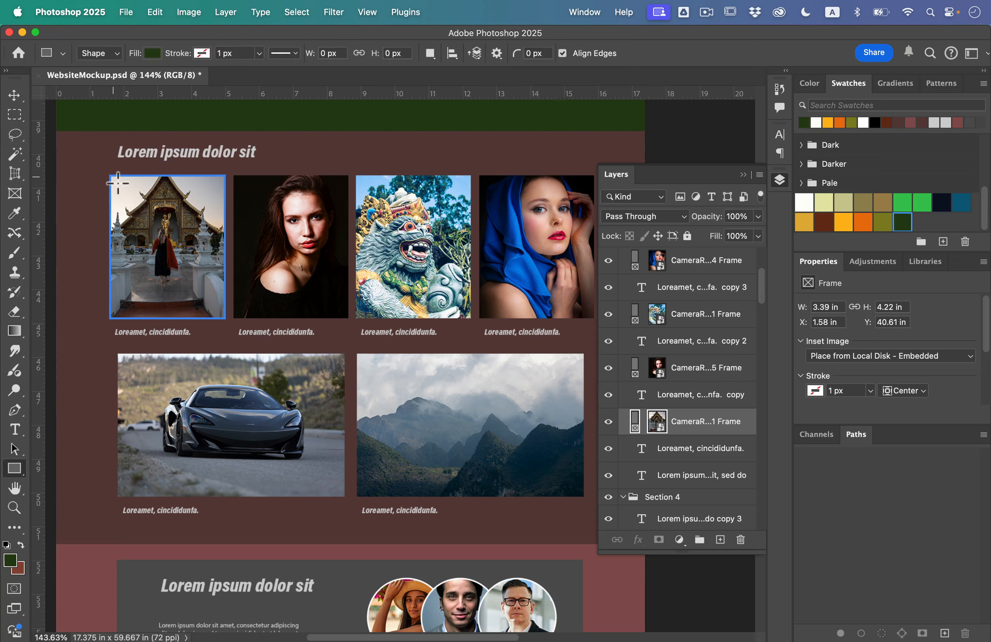
left_click_drag(116, 180, 231, 322)
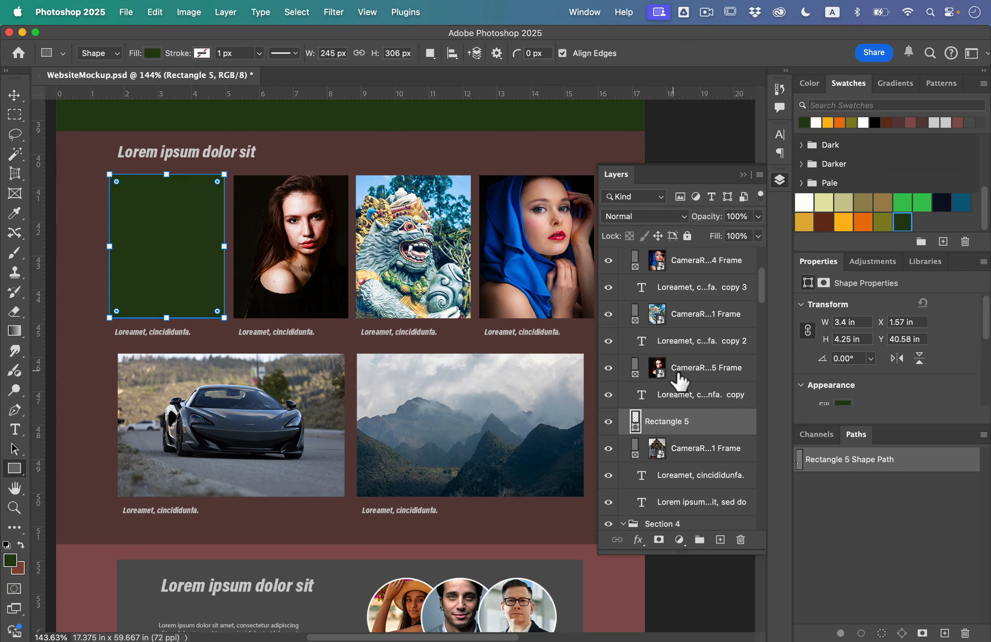
Step: Set the blend mode of the rectangle over the temple photo to Color
left_click(659, 215)
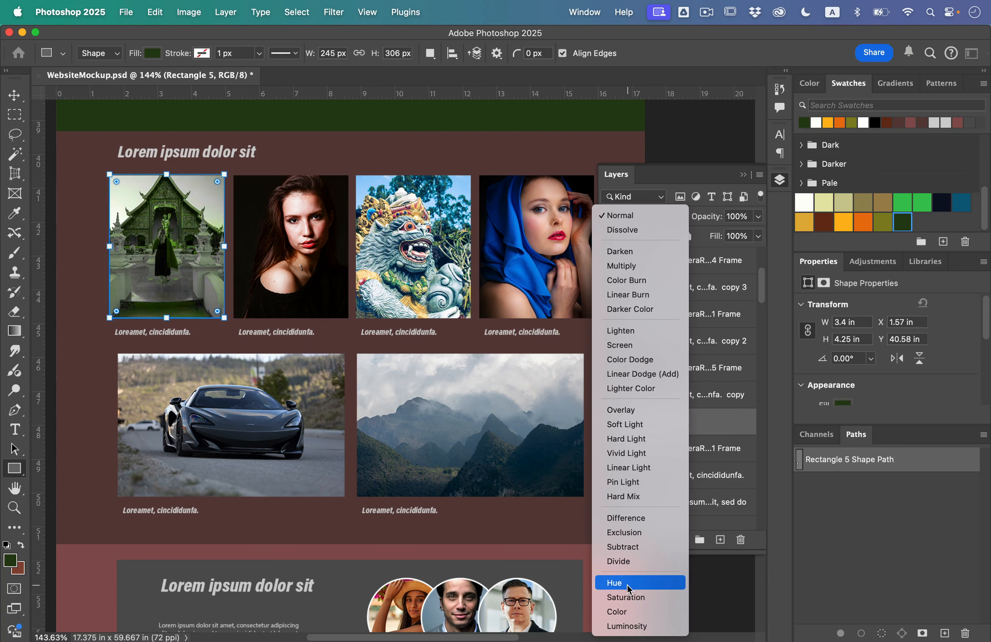
left_click(633, 612)
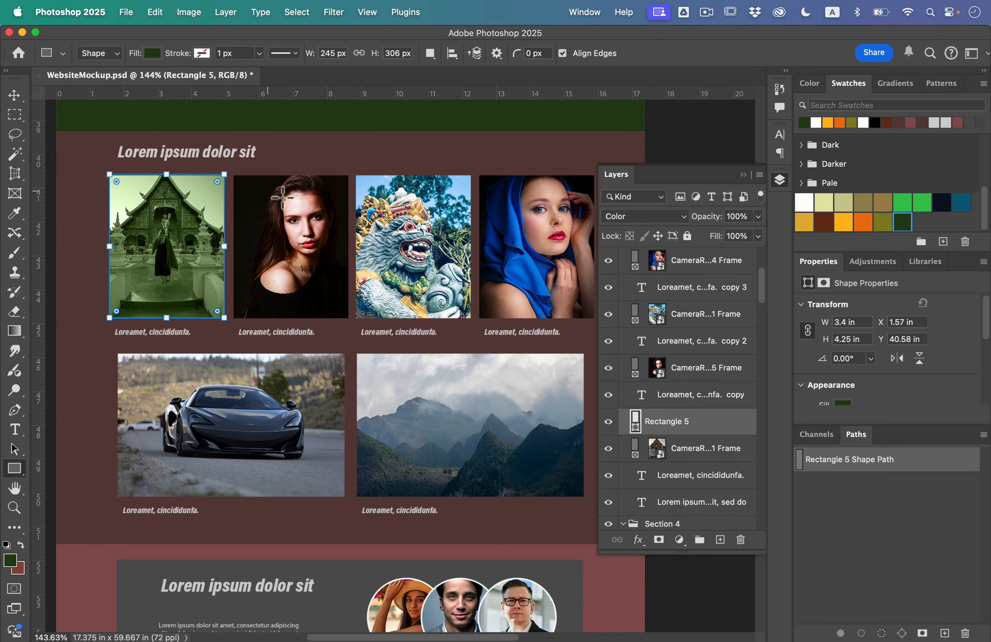
left_click(625, 216)
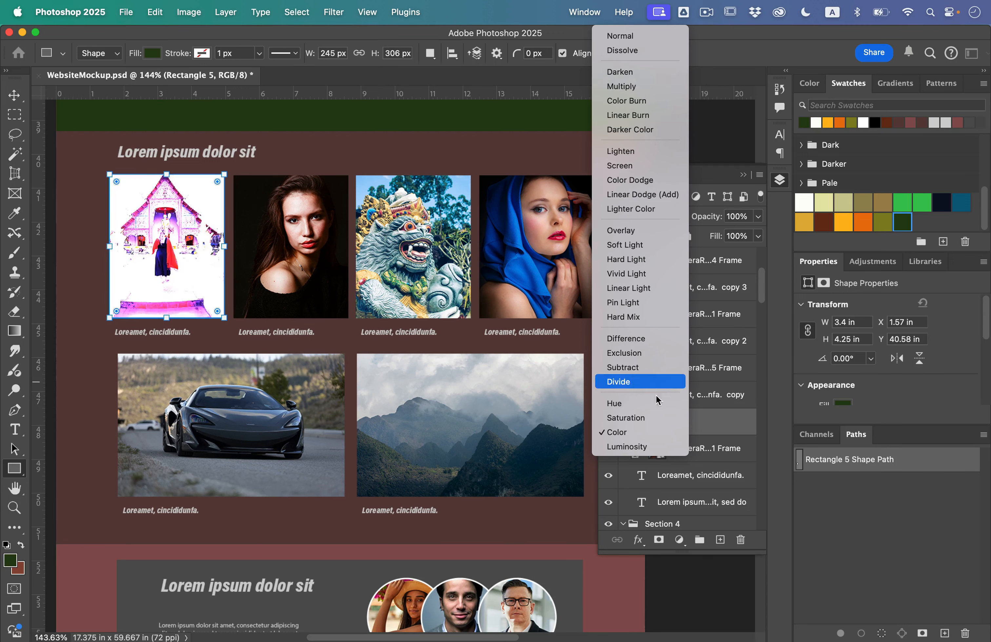
left_click(649, 433)
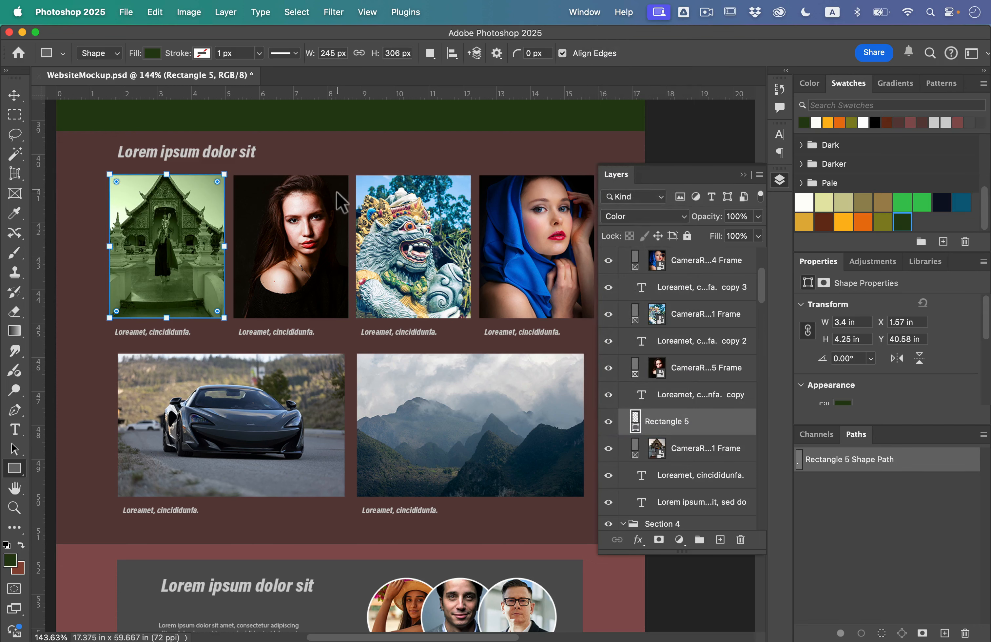
key("Escape")
Step: Cover the dark-haired woman's portrait with an orange rectangle of about 246 × 306 px and set its blend mode to Color
left_click(663, 375)
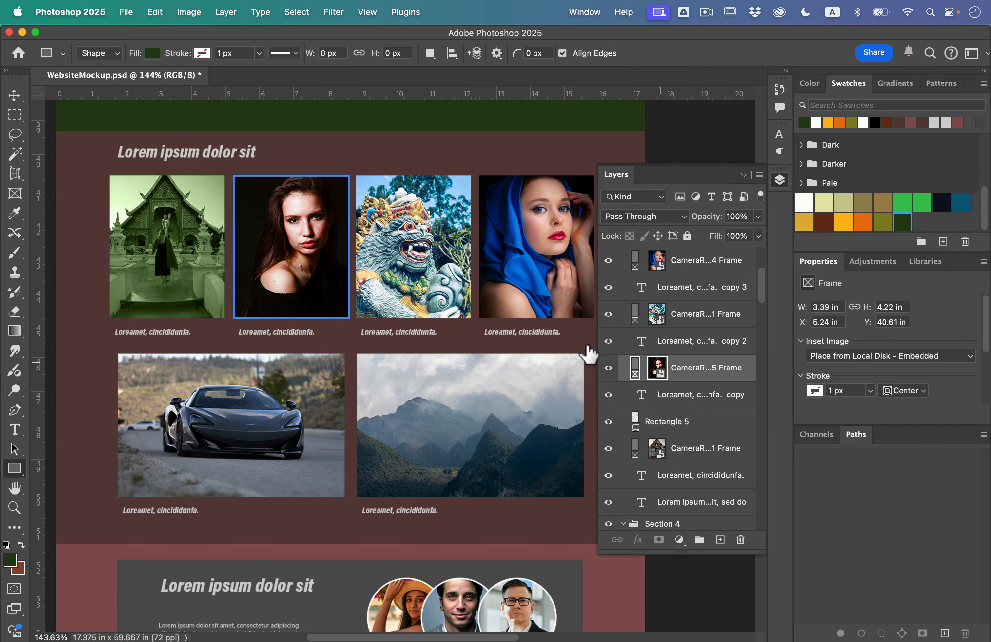
left_click_drag(354, 181, 240, 324)
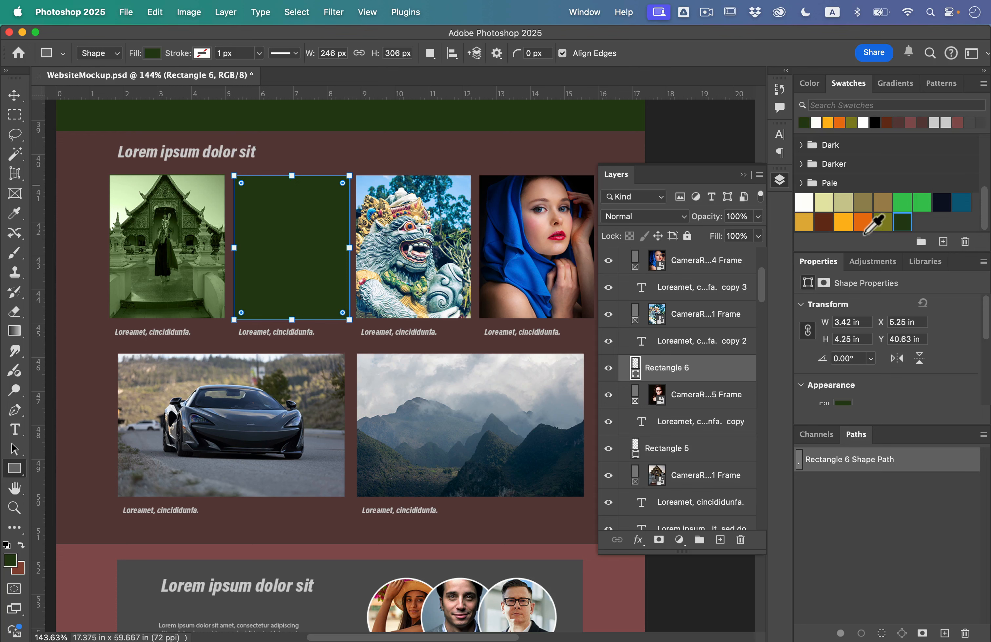
left_click(863, 228)
left_click(662, 216)
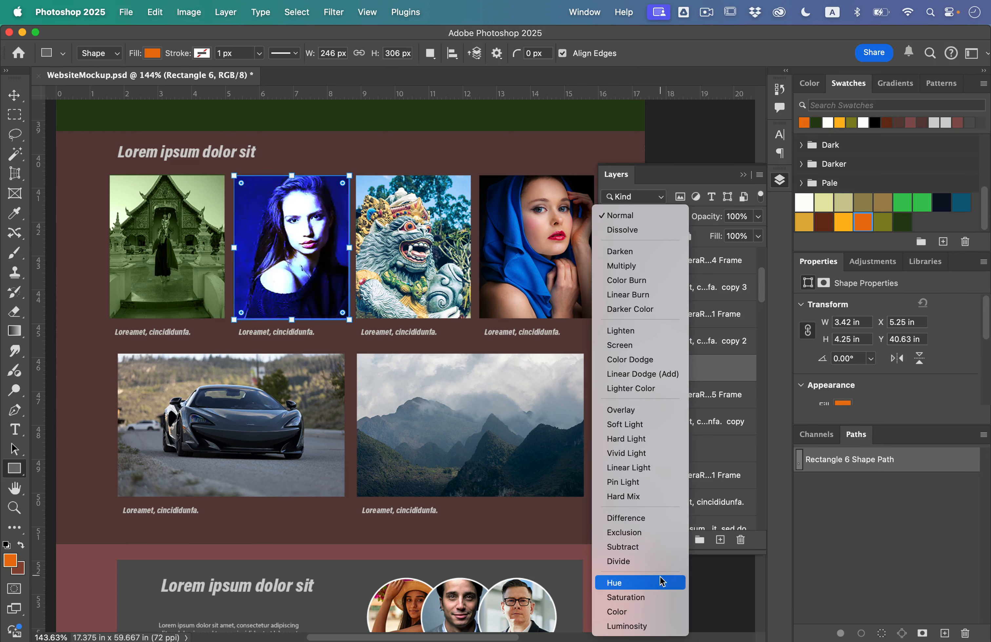
left_click(661, 612)
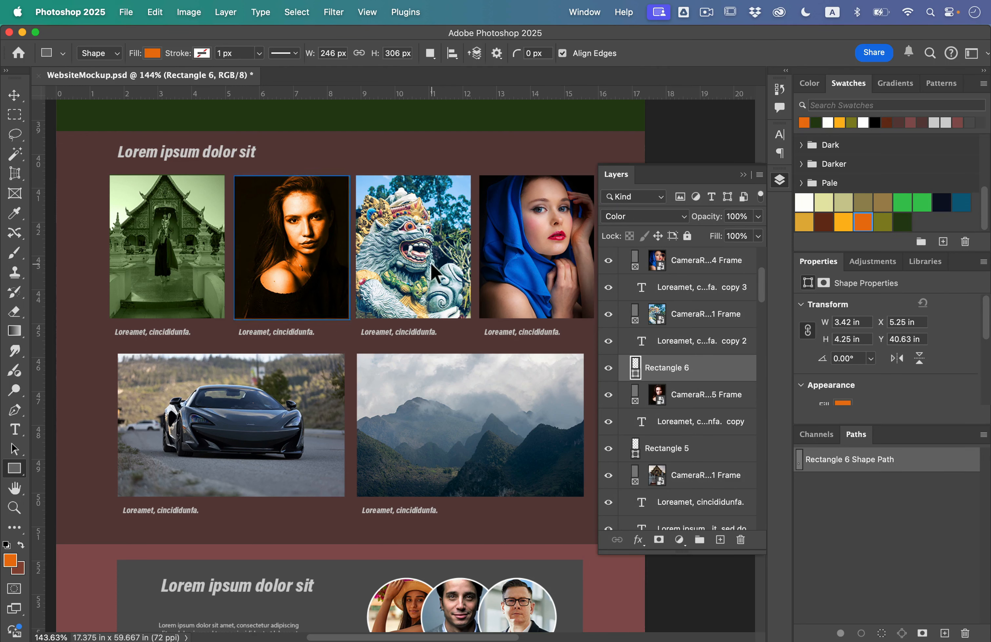
key("Return")
Step: Cover the statue photo with a rectangle of about 241 × 308 px, blended in Color mode and filled olive green
left_click_drag(470, 175, 356, 319)
left_click(901, 223)
left_click_drag(680, 368, 680, 304)
left_click(659, 216)
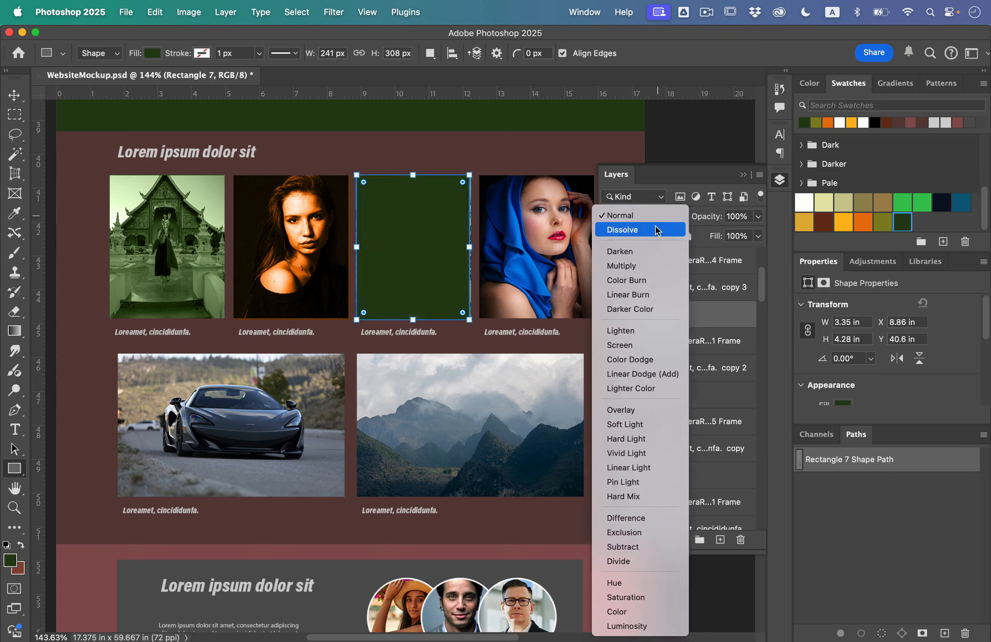
left_click(661, 611)
left_click(884, 223)
Step: Cover the blue-scarf portrait with a yellow-orange rectangle of about 245 × 304 px and set its blend mode to Color
left_click(701, 260)
left_click_drag(563, 175, 447, 318)
left_click(842, 222)
key("shift+alt+c")
key("v")
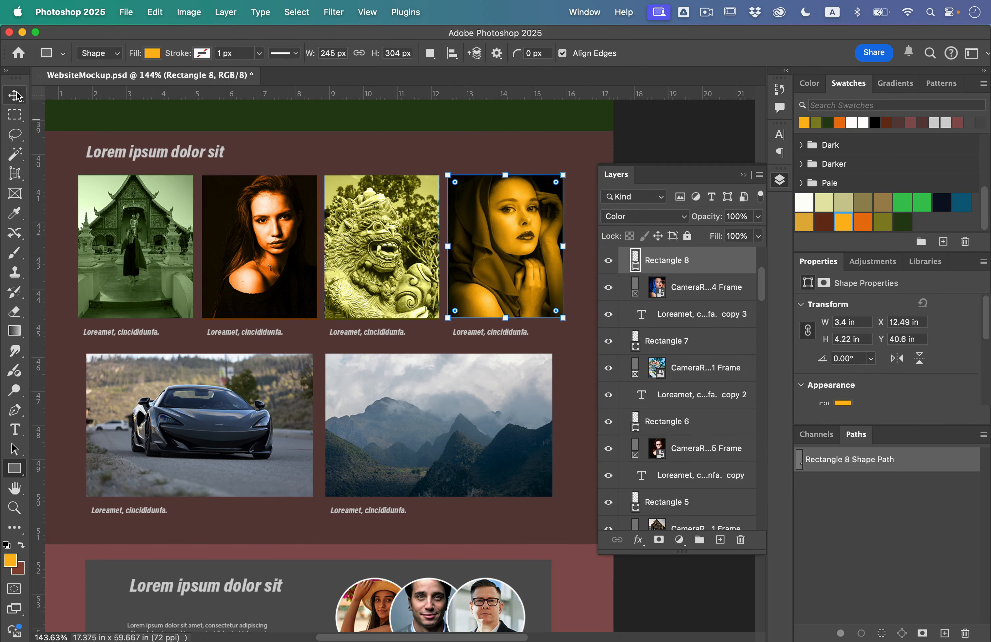
left_click(644, 142)
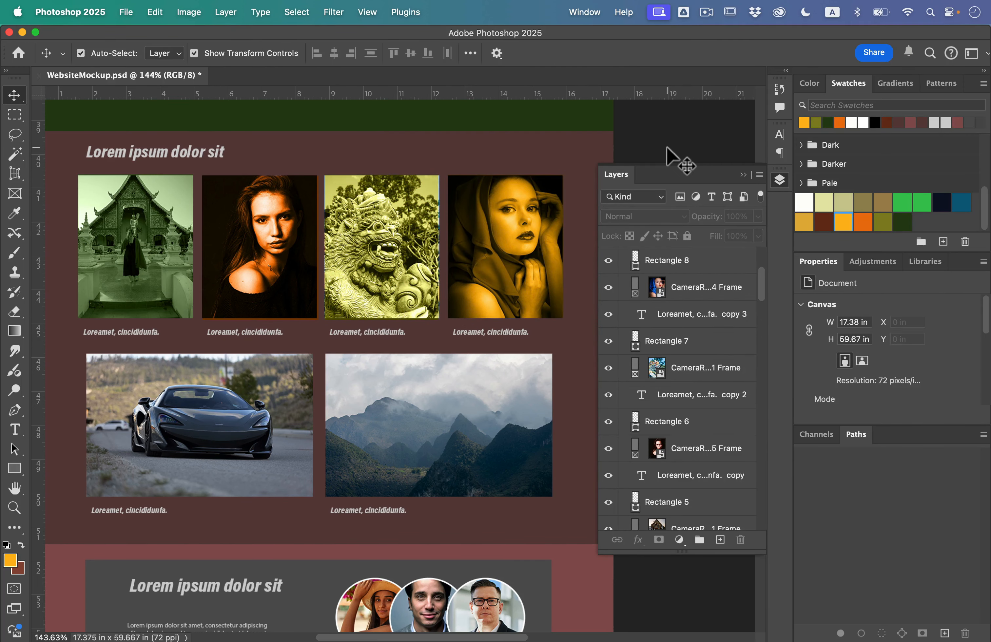
Step: Recolor the background behind the tinted photos olive green and its "Lorem ipsum dolor sit" heading yellow-orange
left_click(609, 159)
scroll(608, 159, "down", 3)
left_click(902, 223)
left_click(250, 315)
left_click(843, 222)
Step: Select the photo captions in the olive section together and recolor their text white
left_click(454, 423)
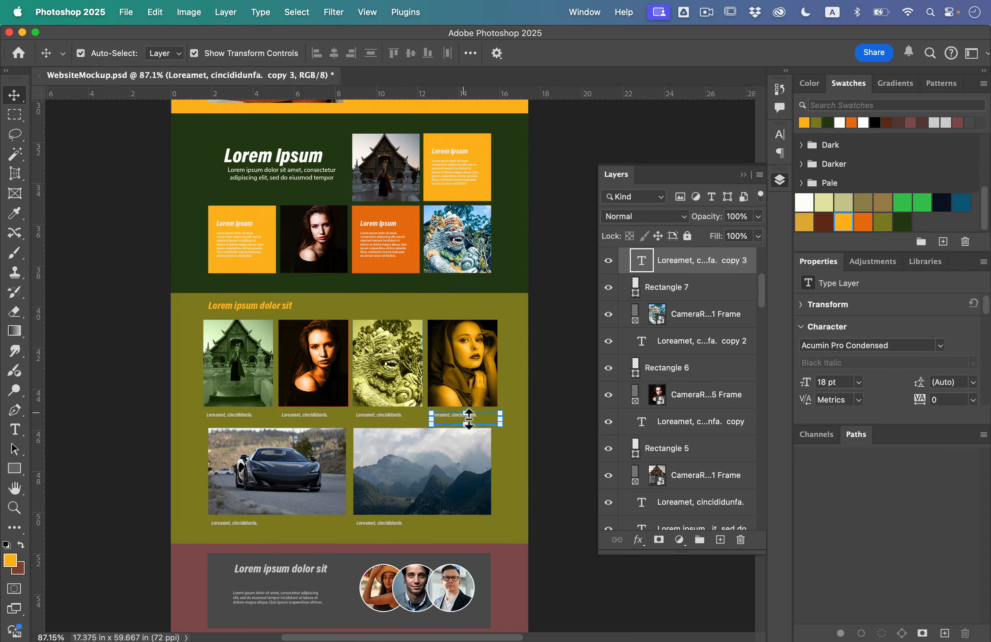
scroll(399, 390, "up", 5)
left_click(365, 443, "shift")
left_click(267, 443, "shift")
left_click(126, 444, "shift")
left_click(803, 203)
Step: Fill the gray box beside the three round portraits with dark green and recolor its heading yellow-orange
scroll(399, 390, "down", 10)
left_click(901, 222)
left_click(210, 257)
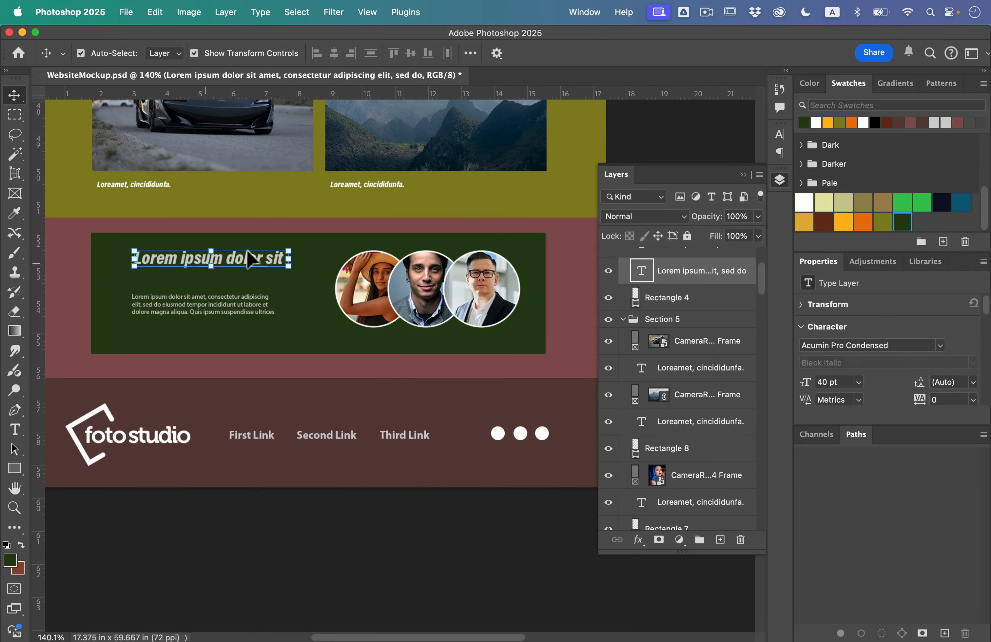
left_click(842, 222)
Step: Recolor the section background around the dark green box yellow-orange and the footer background dark green
left_click_drag(210, 256, 210, 270)
left_click(843, 222)
left_click(902, 222)
Step: Place ExtraPhoto6.jpg from Finder into the mockup directly above the Color Fill 1 layer
key("ctrl+Up")
left_click(792, 463)
left_click_drag(915, 205, 382, 426)
Step: Blend the ExtraPhoto6 layer in Multiply mode at 58% opacity and clip it to the Color Fill 1 layer
left_click(644, 216)
left_click(625, 610)
left_click(644, 216)
left_click(626, 84)
mouse_move(706, 216)
left_mouse_down()
mouse_move(689, 216)
mouse_move(705, 221)
left_mouse_up()
scroll(711, 441, "down", 4)
left_click(708, 423, "alt")
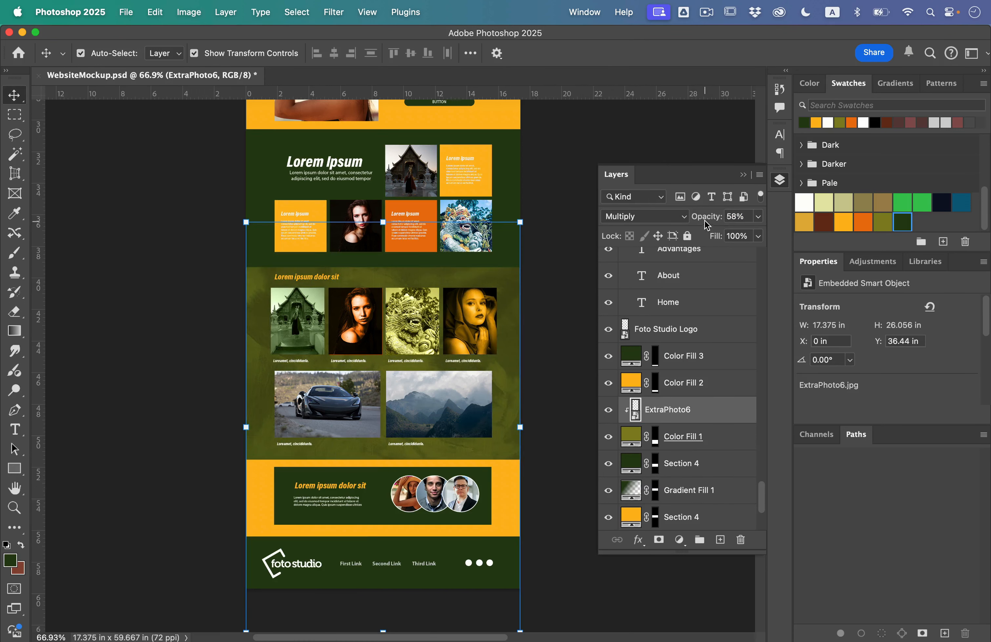
left_click(568, 305)
Step: Fit the whole mockup in view and save WebsiteMockup.psd
key("super+0")
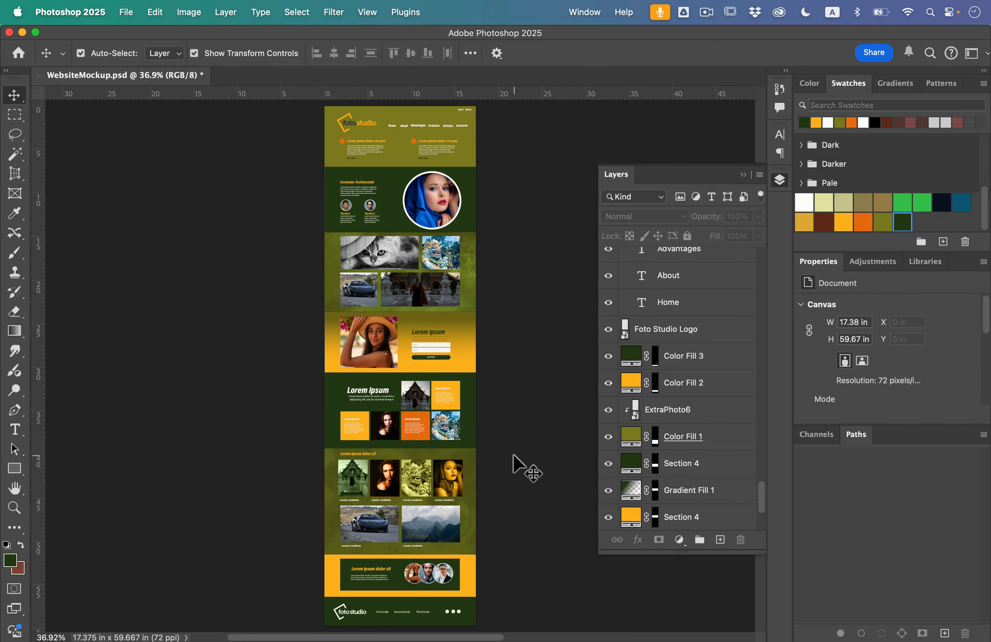
left_click(128, 6)
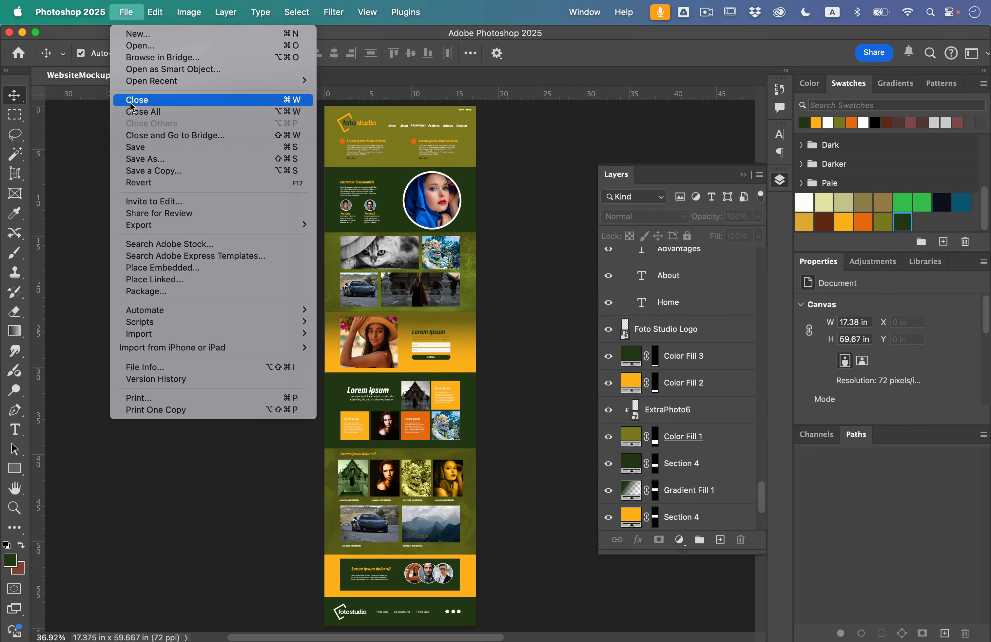
left_click(145, 146)
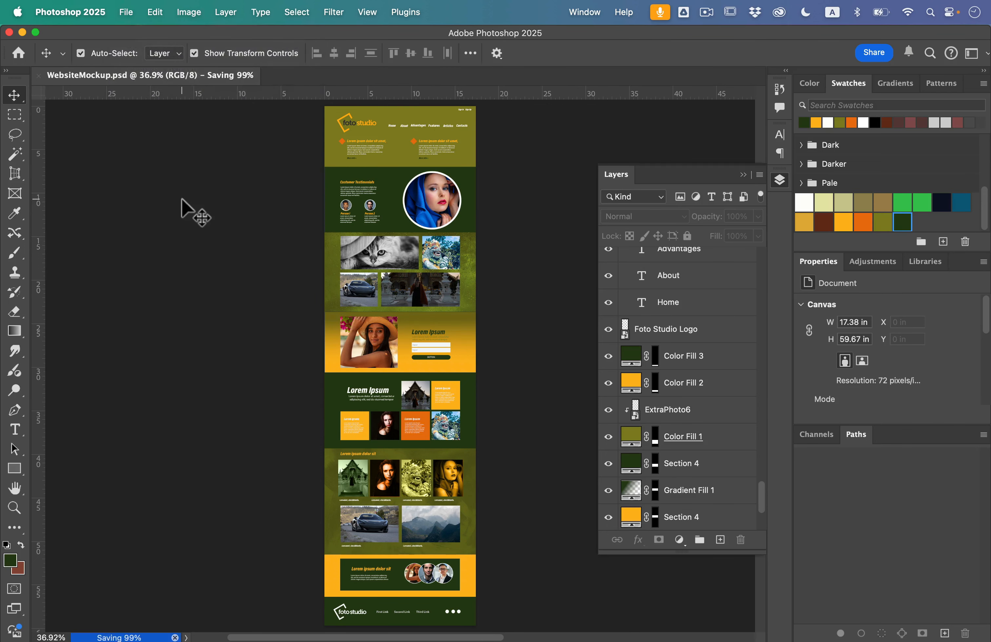